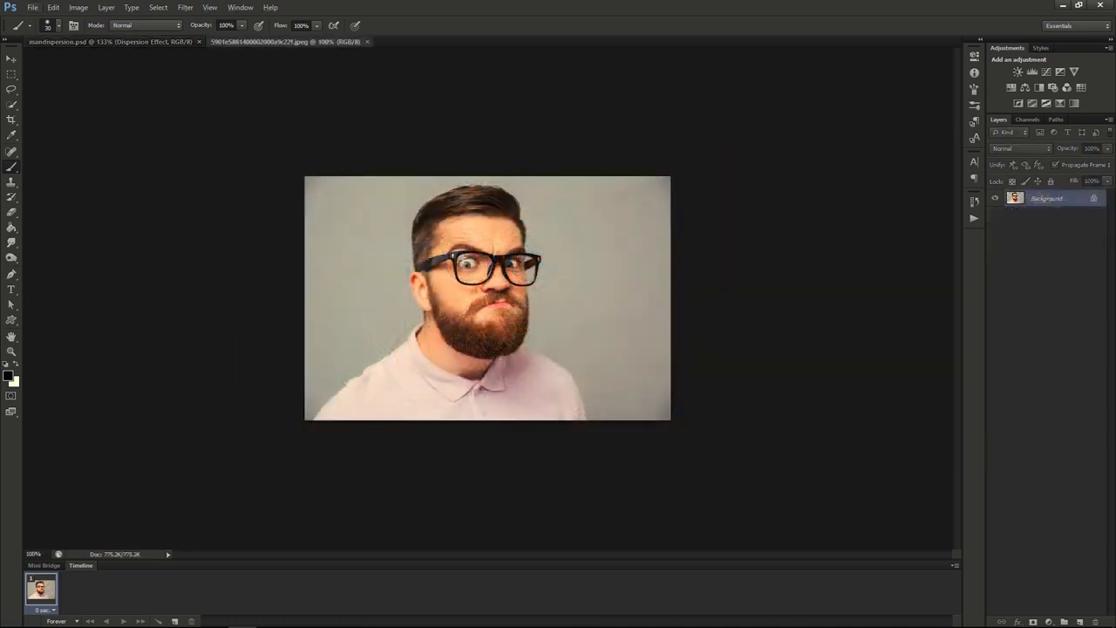
# - Duplicate the Background layer, keeping the name Background copy
pyautogui.click(819, 229)
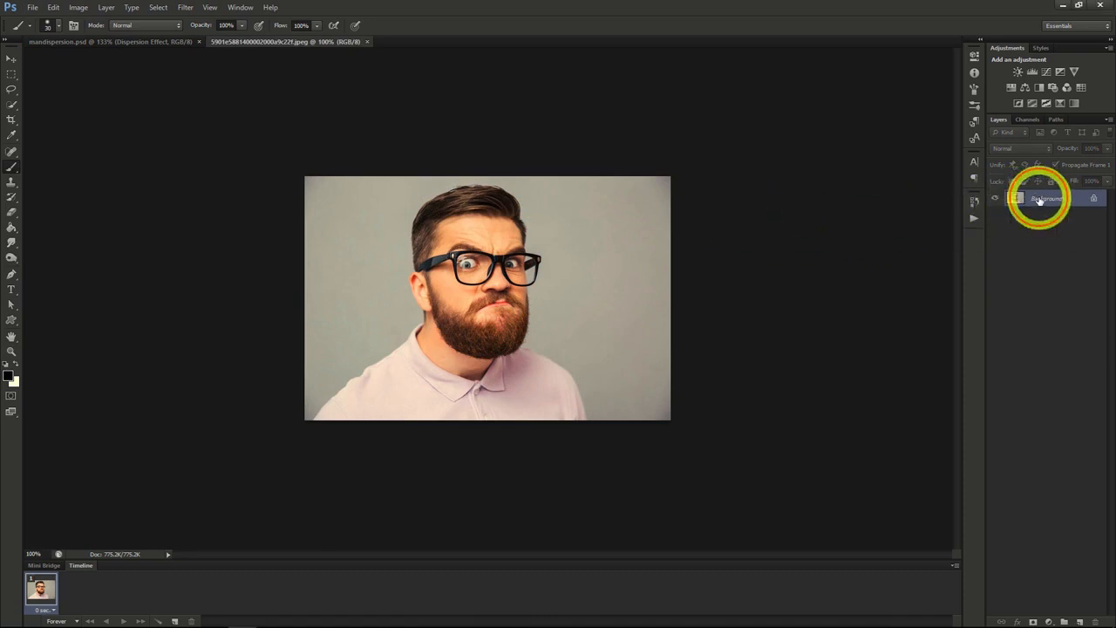
pyautogui.rightClick(1034, 200)
pyautogui.click(1032, 222)
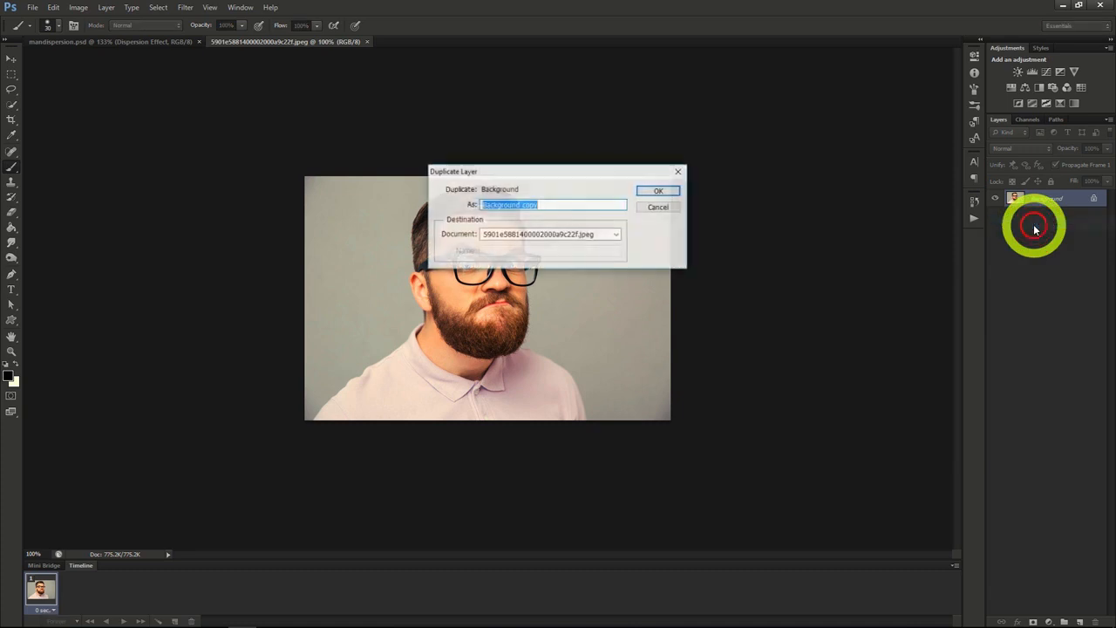
pyautogui.click(658, 191)
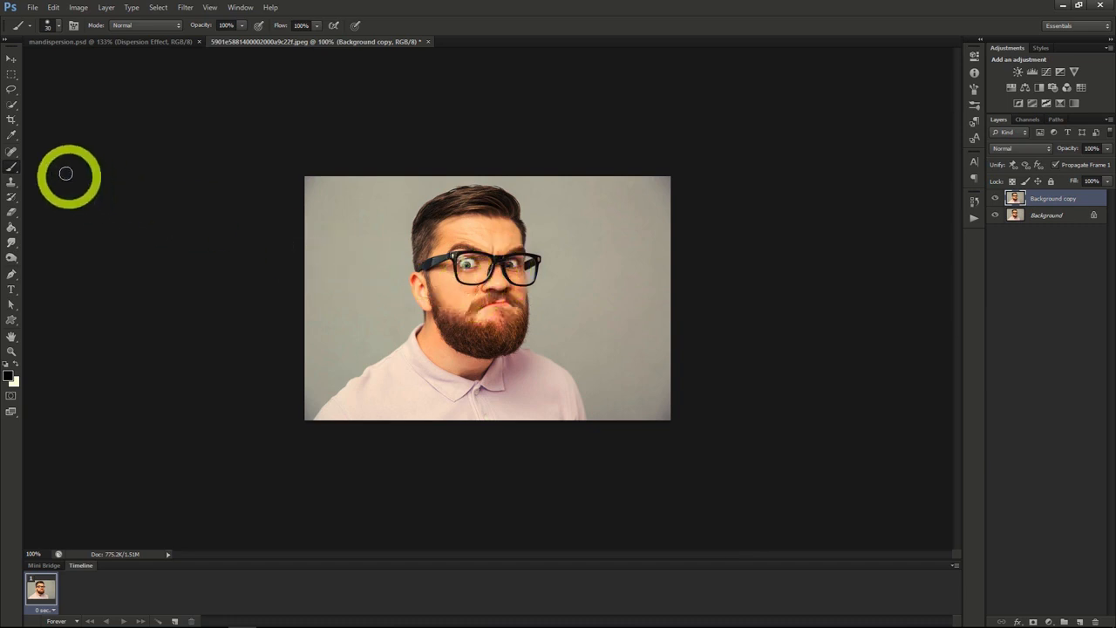
# - On the Background layer, lasso loosely around the whole man and fill the selection with Content-Aware at 100% opacity
pyautogui.click(12, 89)
pyautogui.hotkey('alt', '[')
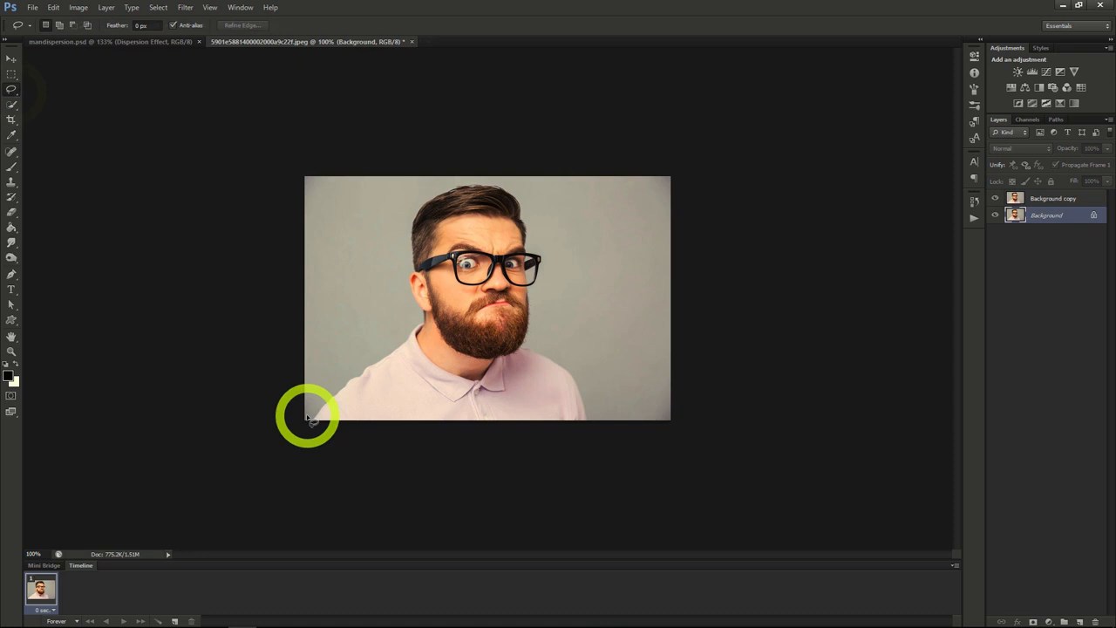
pyautogui.moveTo(307, 418)
pyautogui.mouseDown()
pyautogui.moveTo(343, 339)
pyautogui.moveTo(373, 341)
pyautogui.moveTo(401, 318)
pyautogui.moveTo(413, 202)
pyautogui.moveTo(434, 185)
pyautogui.moveTo(525, 187)
pyautogui.moveTo(552, 262)
pyautogui.moveTo(556, 339)
pyautogui.moveTo(589, 401)
pyautogui.moveTo(583, 426)
pyautogui.moveTo(491, 440)
pyautogui.moveTo(338, 435)
pyautogui.moveTo(297, 428)
pyautogui.moveTo(312, 406)
pyautogui.mouseUp()
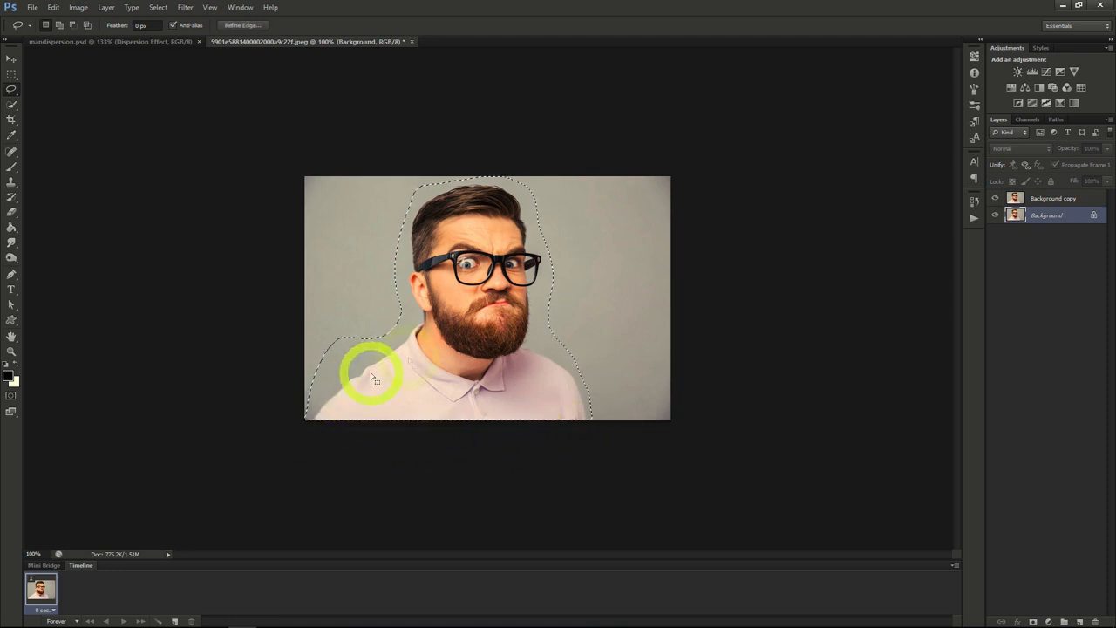
pyautogui.rightClick(407, 357)
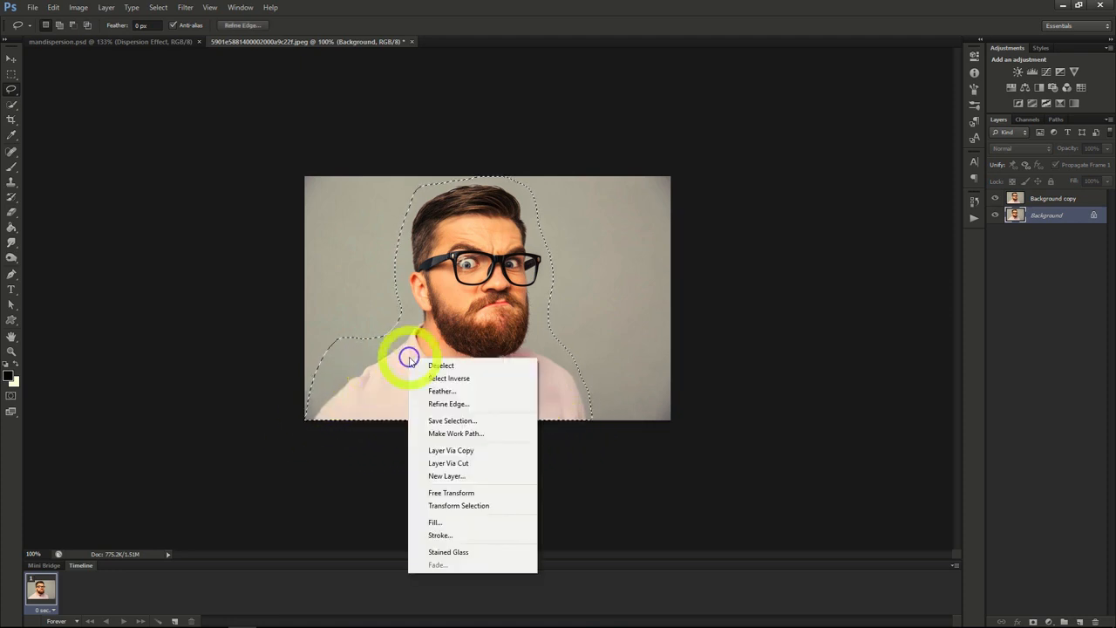
pyautogui.click(453, 524)
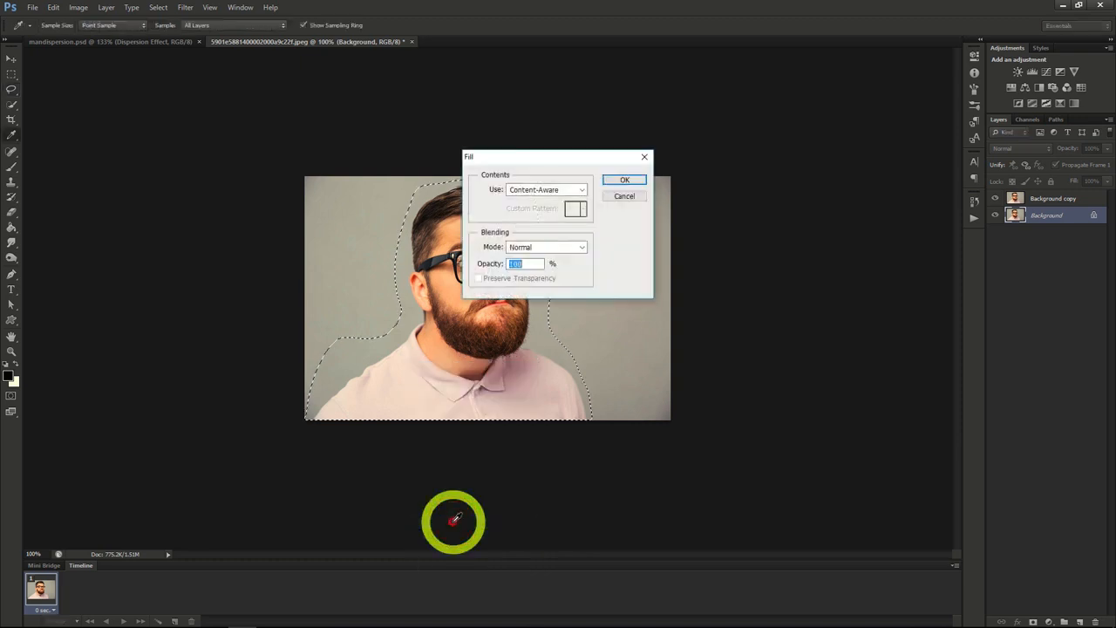
pyautogui.click(624, 179)
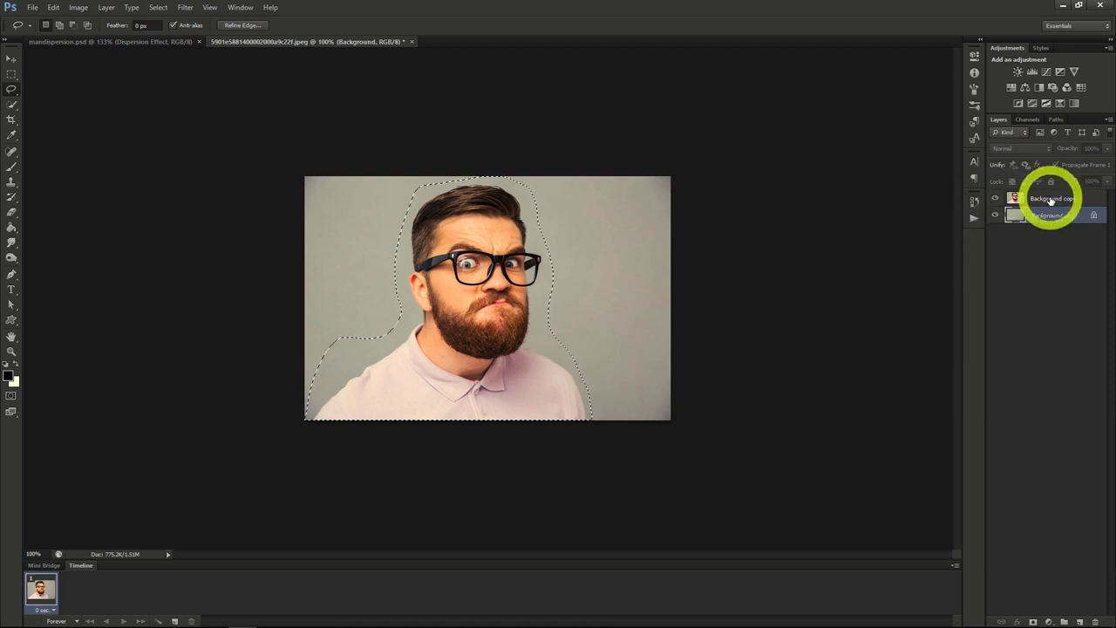
# - On the Background copy layer, drop the loose selection and select the man's head, glasses, beard and shirt with the Quick Selection tool
pyautogui.click(1051, 200)
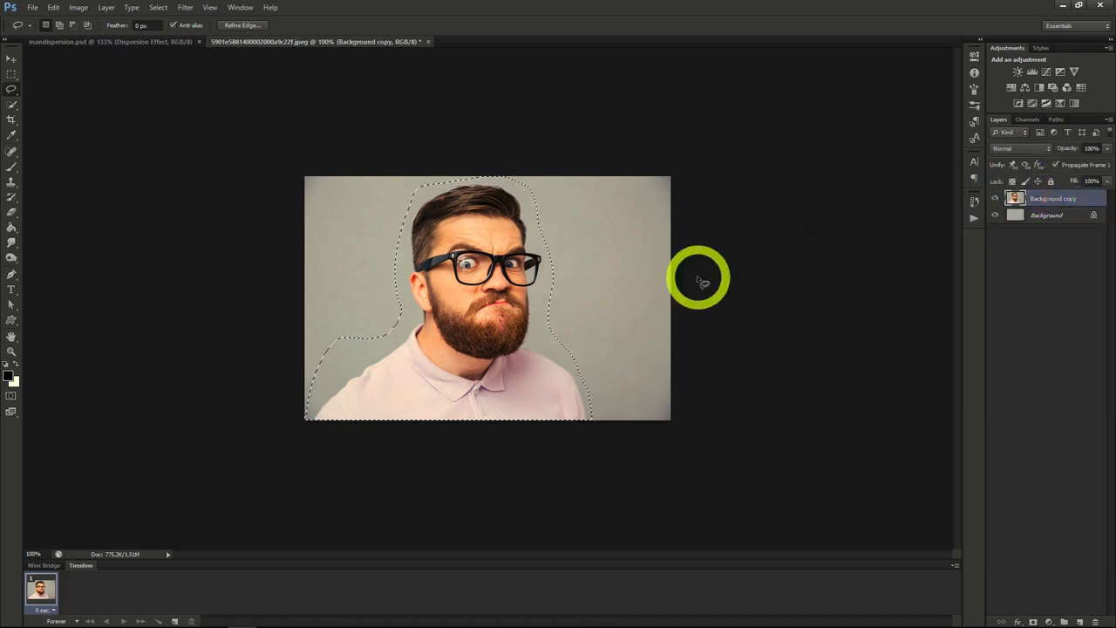
pyautogui.click(12, 105)
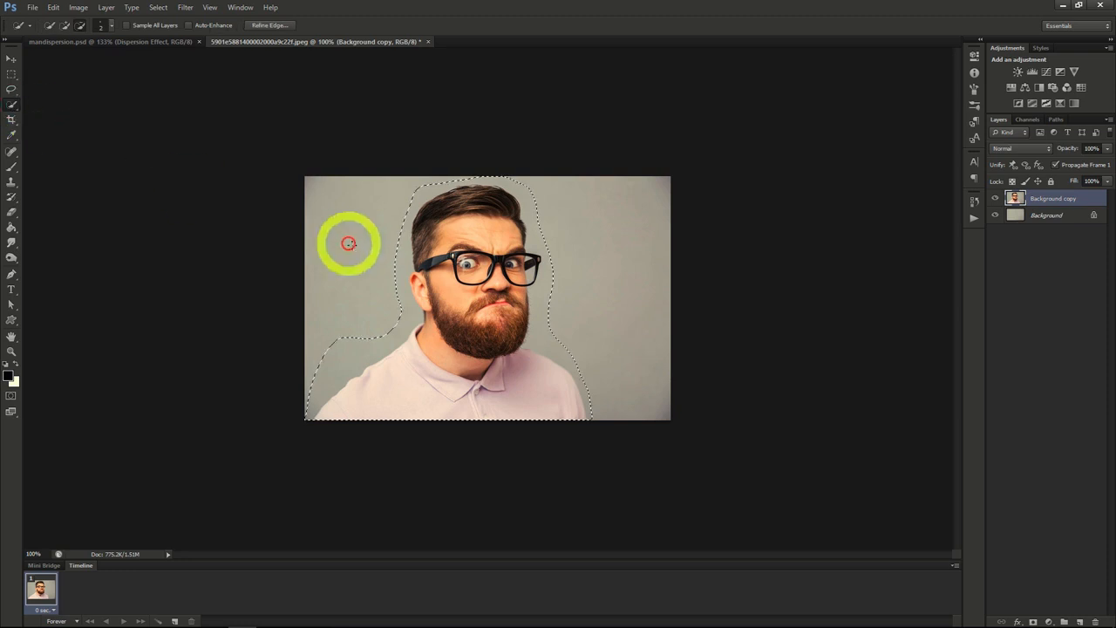
pyautogui.rightClick(361, 250)
pyautogui.click(372, 258)
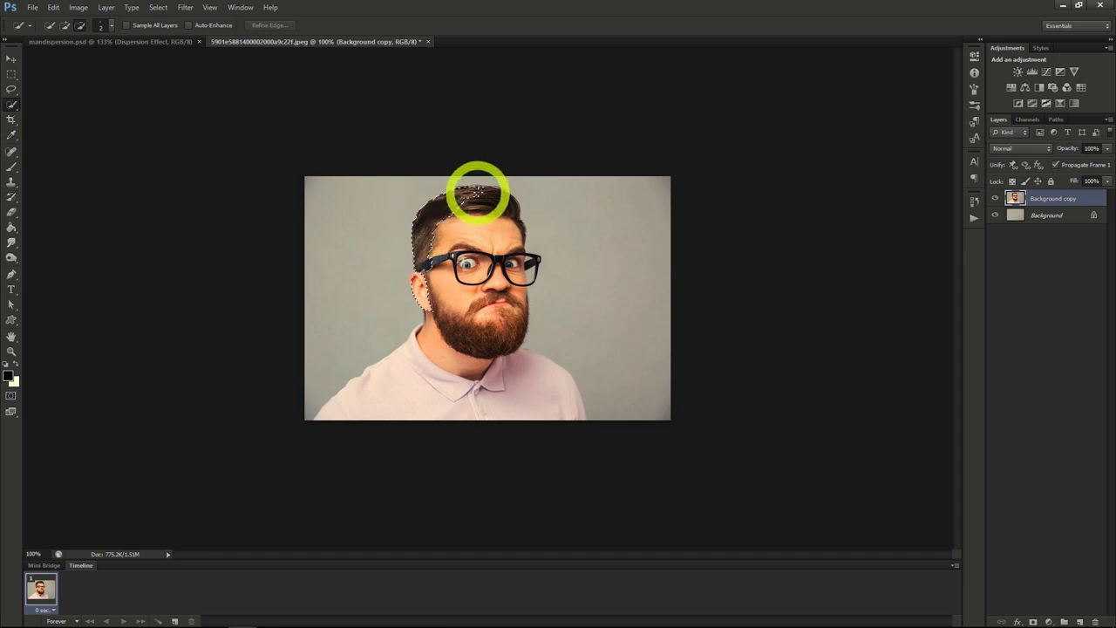
pyautogui.moveTo(496, 192)
pyautogui.mouseDown()
pyautogui.moveTo(525, 277)
pyautogui.moveTo(513, 347)
pyautogui.moveTo(471, 262)
pyautogui.moveTo(452, 278)
pyautogui.moveTo(460, 315)
pyautogui.moveTo(431, 352)
pyautogui.mouseUp()
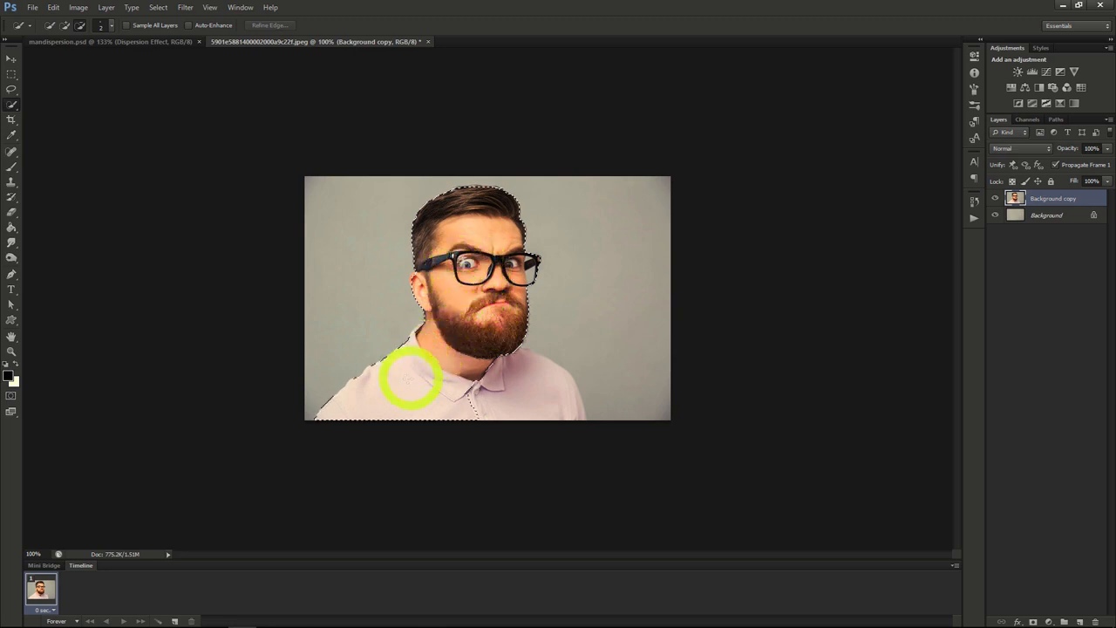
pyautogui.moveTo(384, 391)
pyautogui.mouseDown()
pyautogui.moveTo(541, 396)
pyautogui.moveTo(452, 368)
pyautogui.mouseUp()
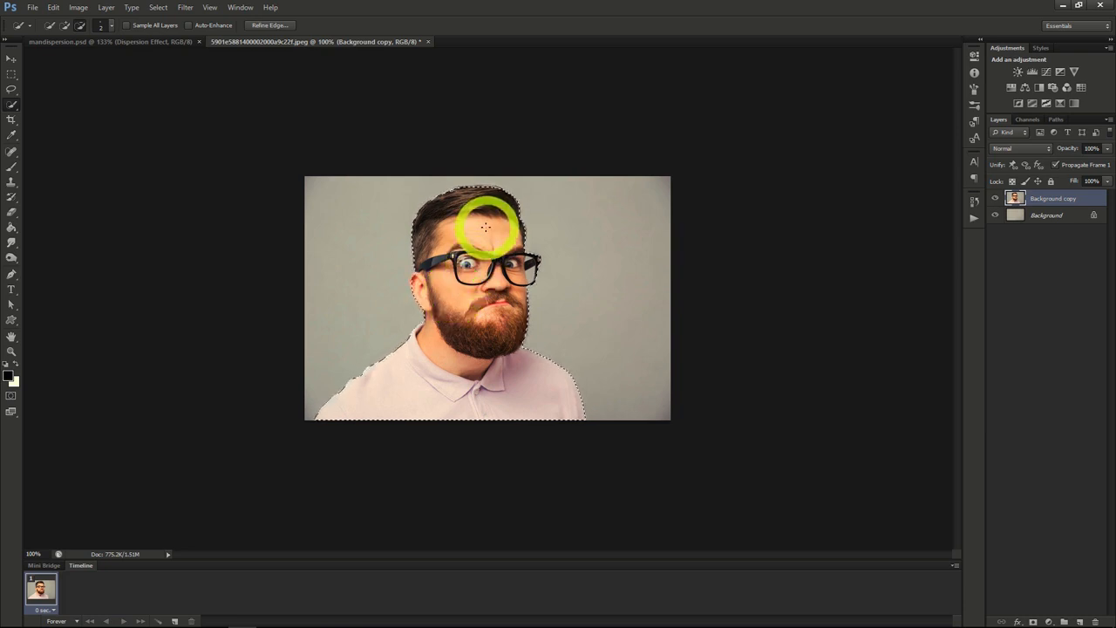
# - Use Refine Edge to output the man's selection as a layer mask on Background copy, and check it by toggling the layer's visibility
pyautogui.click(269, 26)
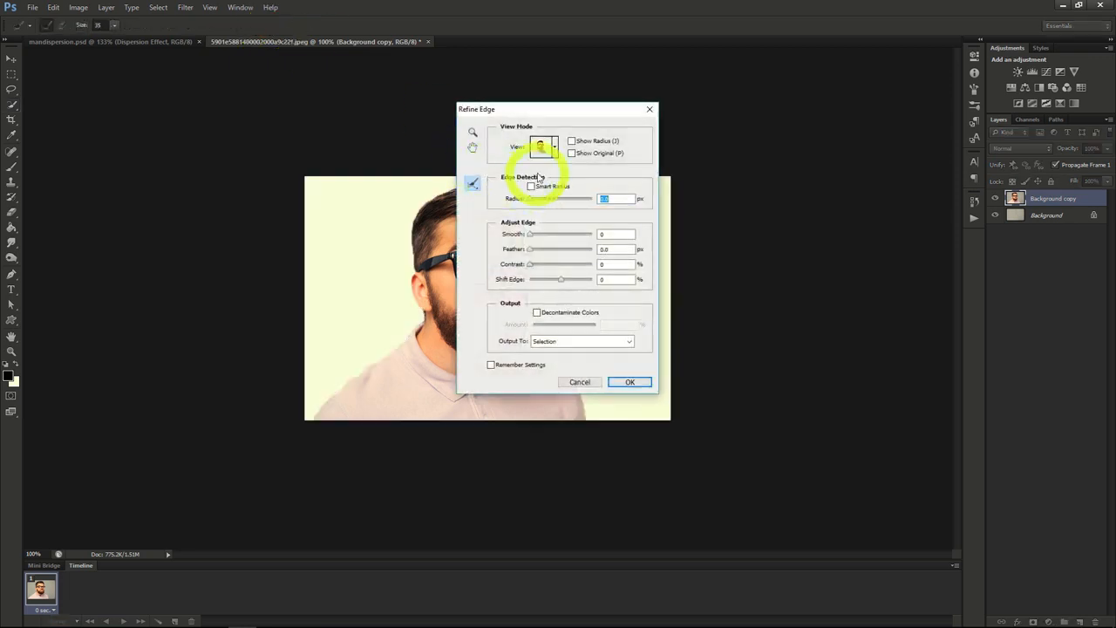
pyautogui.moveTo(561, 112); pyautogui.dragTo(796, 120)
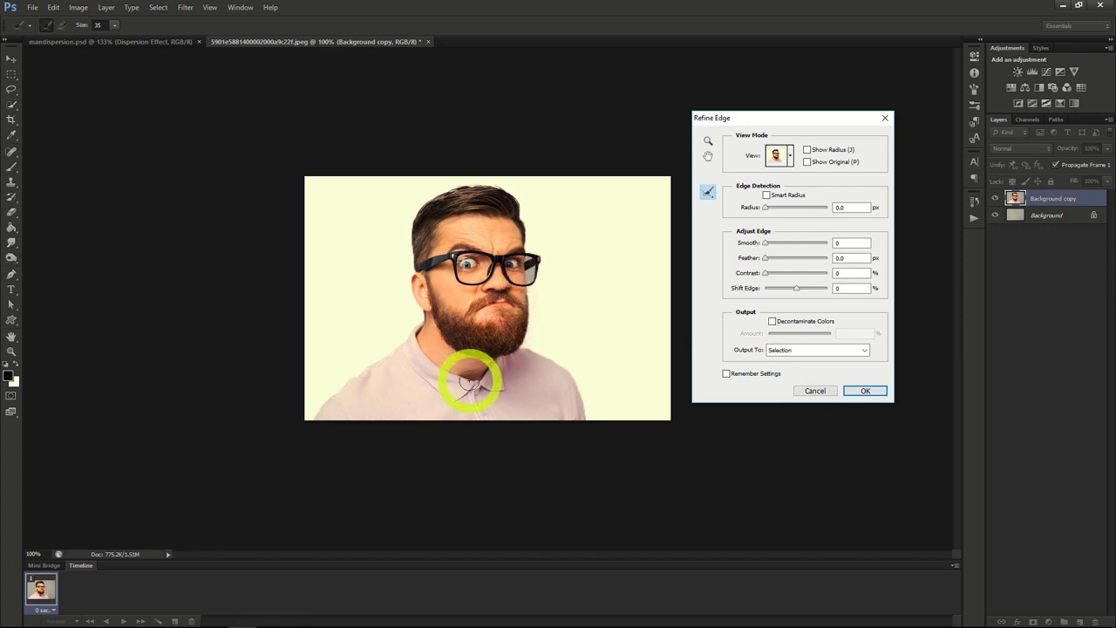
pyautogui.click(803, 351)
pyautogui.click(803, 371)
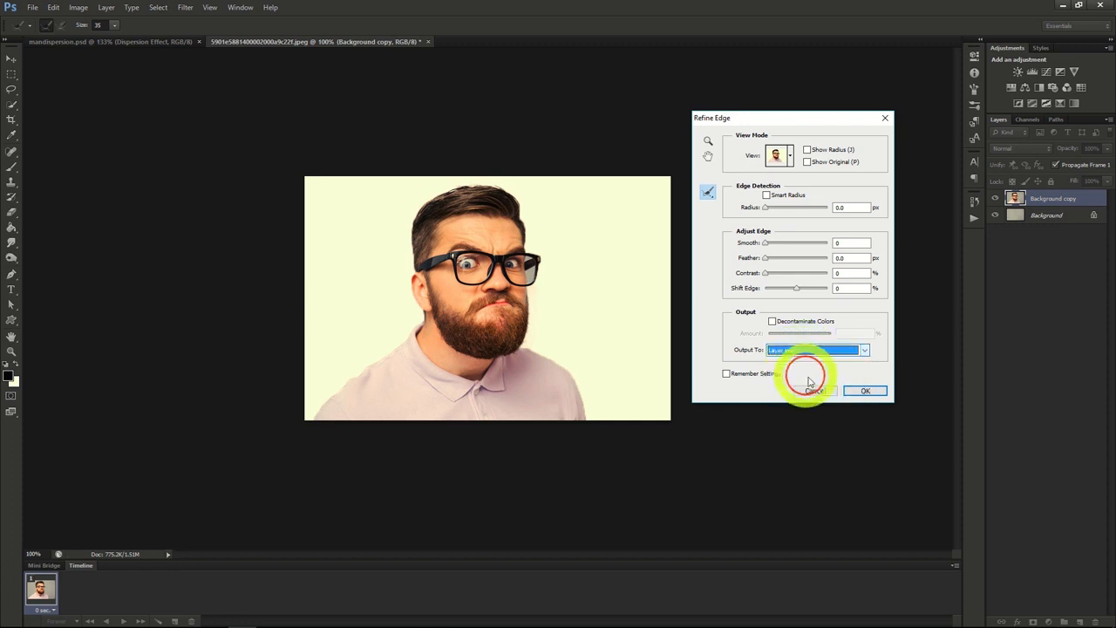
pyautogui.click(864, 393)
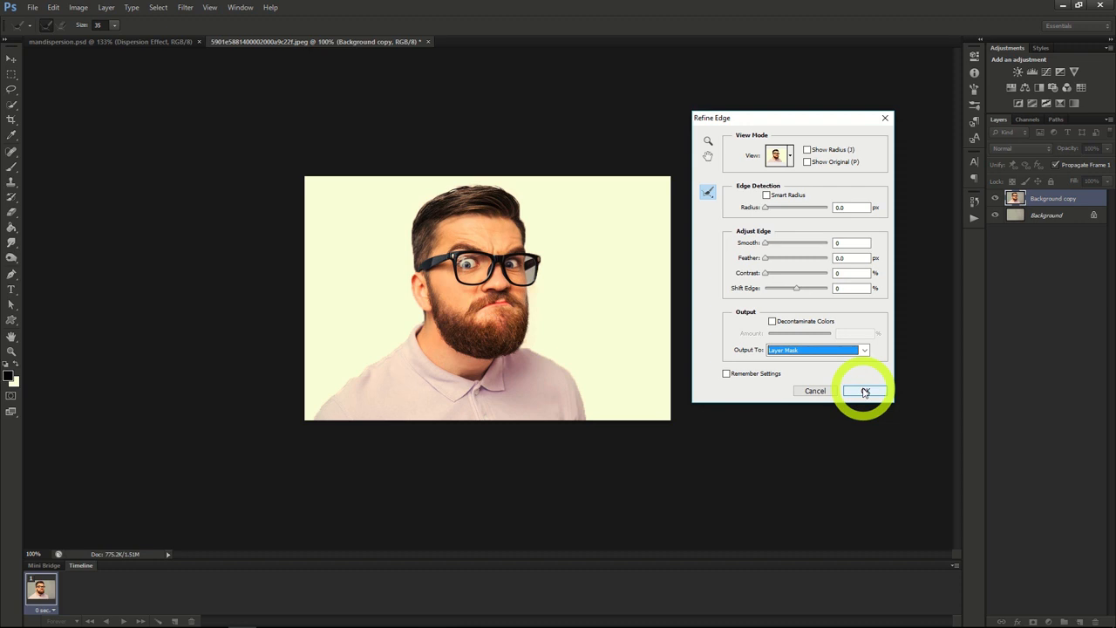
pyautogui.click(864, 392)
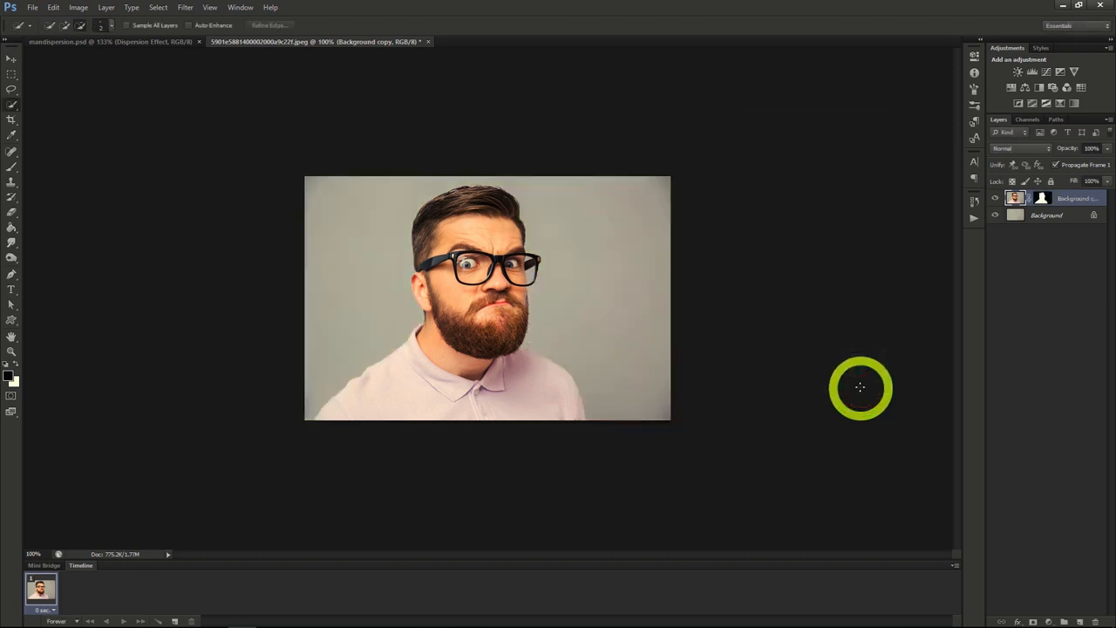
pyautogui.click(995, 201)
pyautogui.click(995, 201)
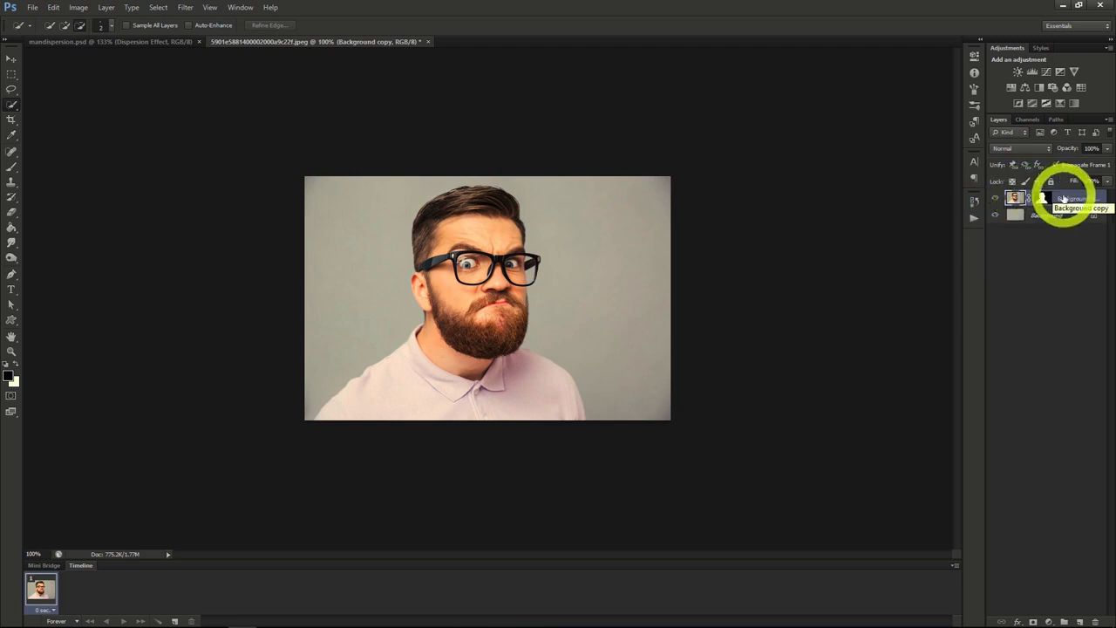
# - Duplicate the masked Background copy layer under the name Dispersion Effect
pyautogui.rightClick(1068, 196)
pyautogui.click(1030, 234)
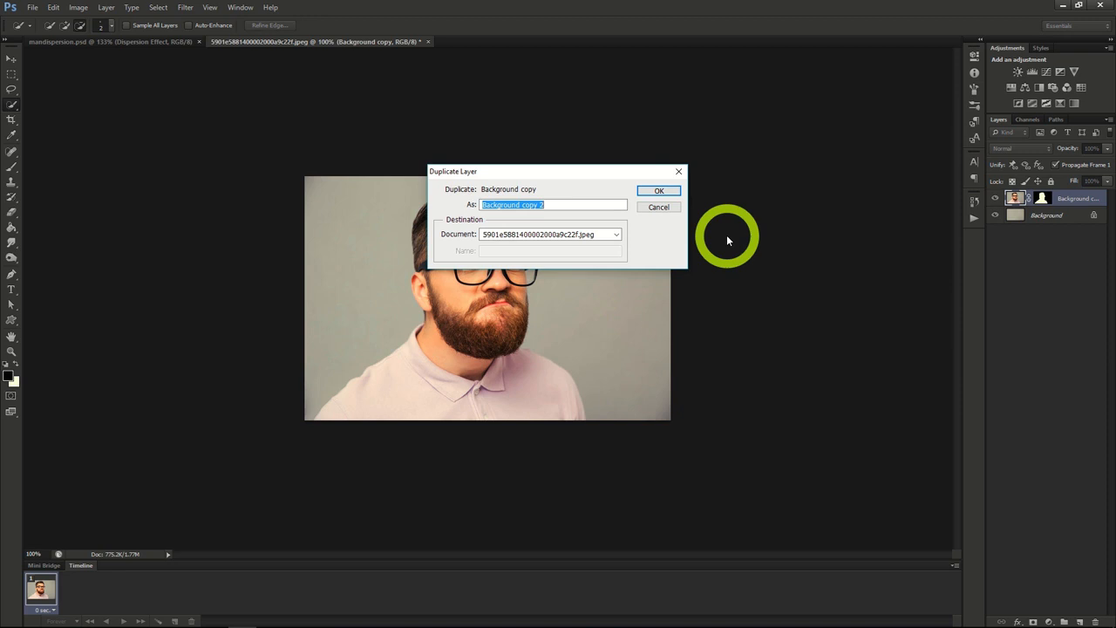
pyautogui.click(648, 194)
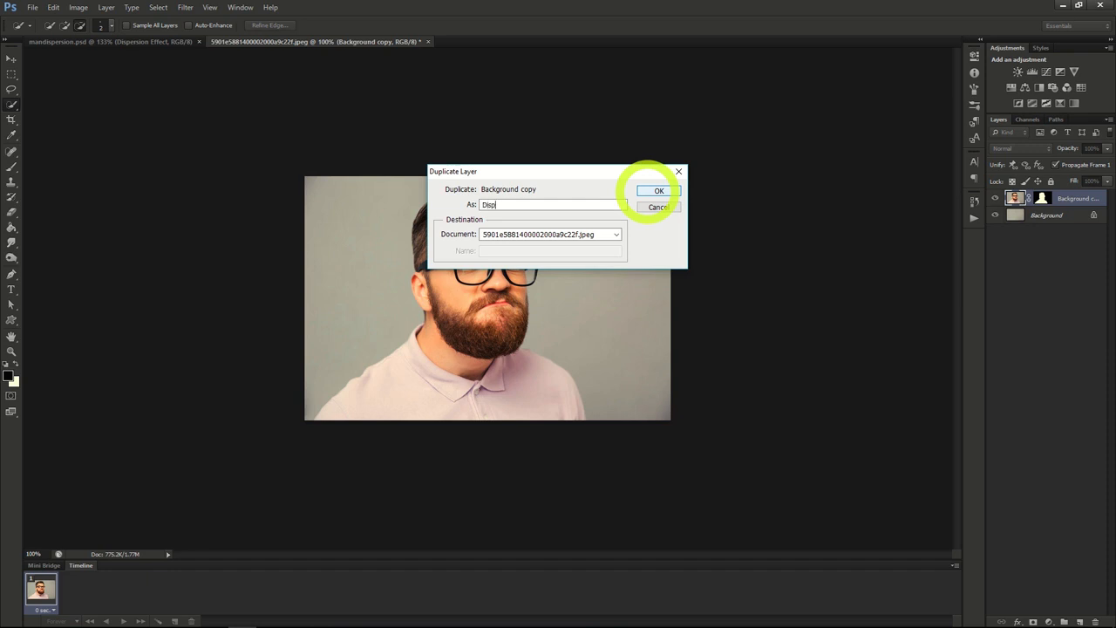
pyautogui.write('ct')
pyautogui.click(658, 191)
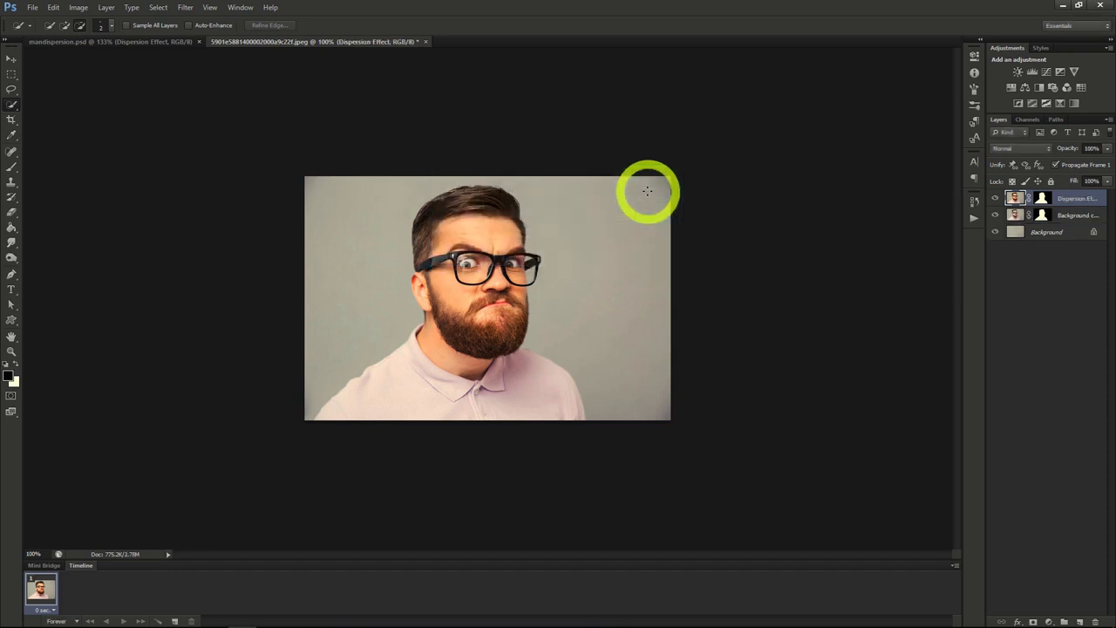
# - Duplicate the Dispersion Effect layer under the name Man
pyautogui.rightClick(1062, 203)
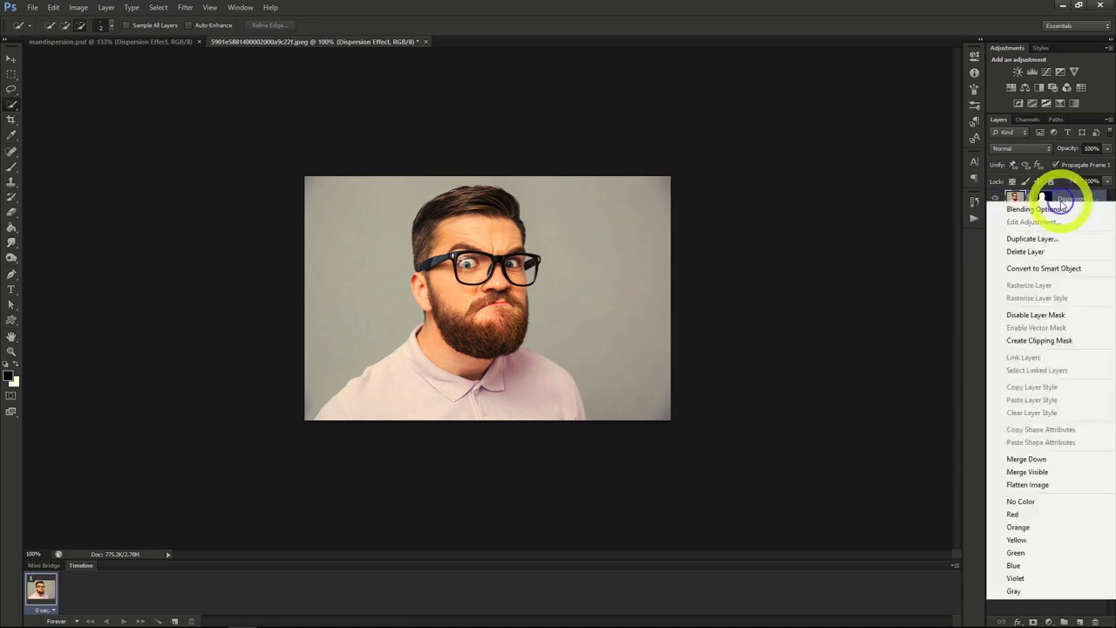
pyautogui.click(1033, 238)
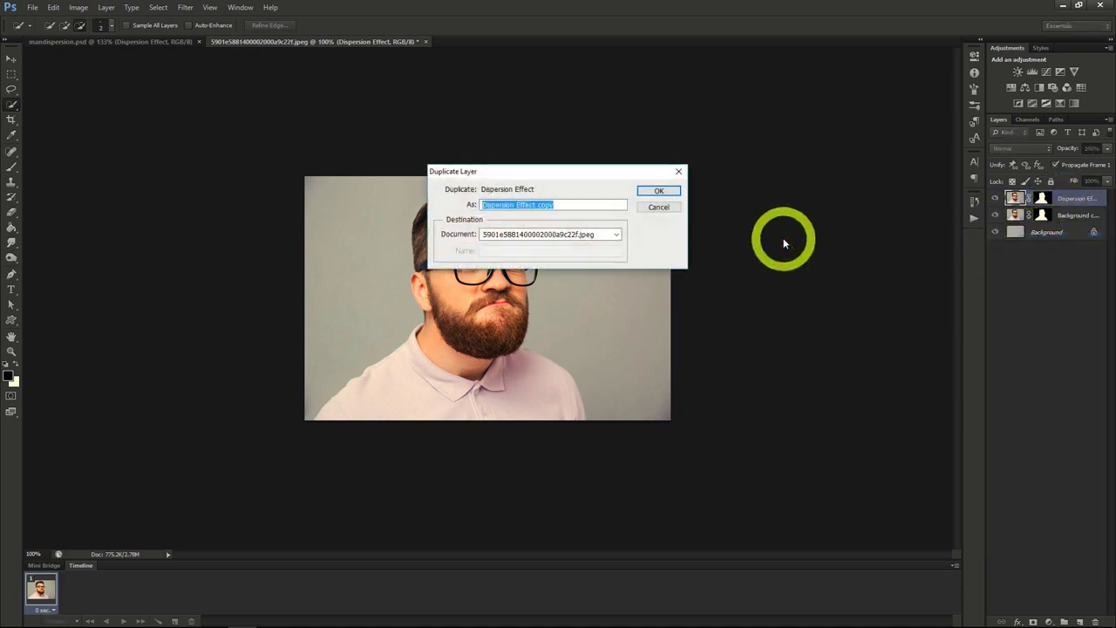
pyautogui.press('Return')
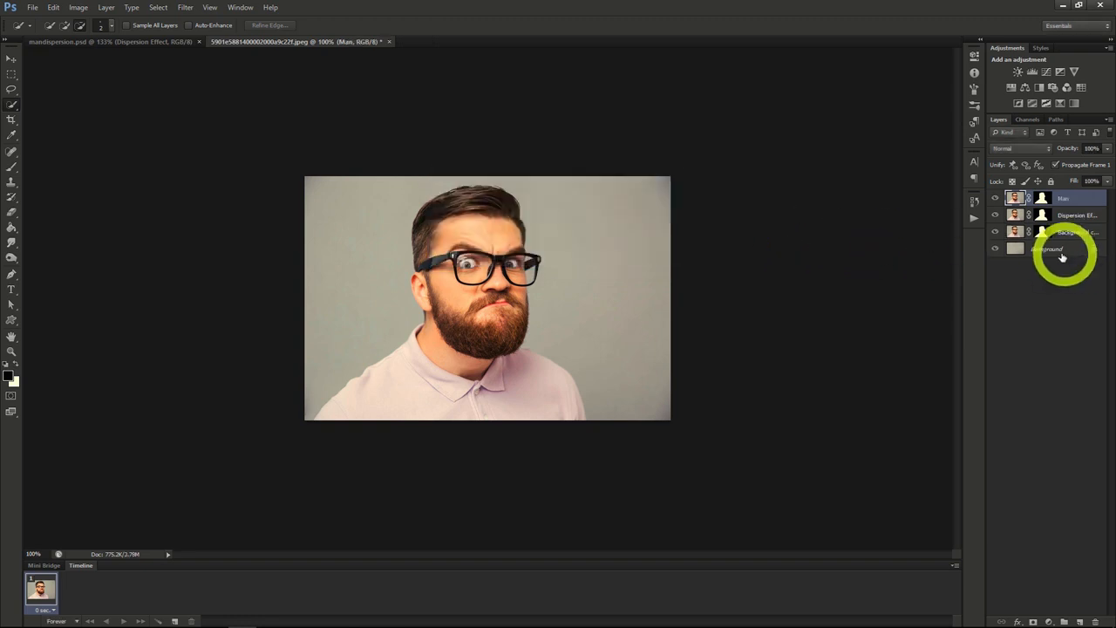
# - Liquify the Dispersion Effect layer, smearing the man's forehead, glasses, beard and shirt rightward to the image edge with a size 100 brush
pyautogui.click(1065, 216)
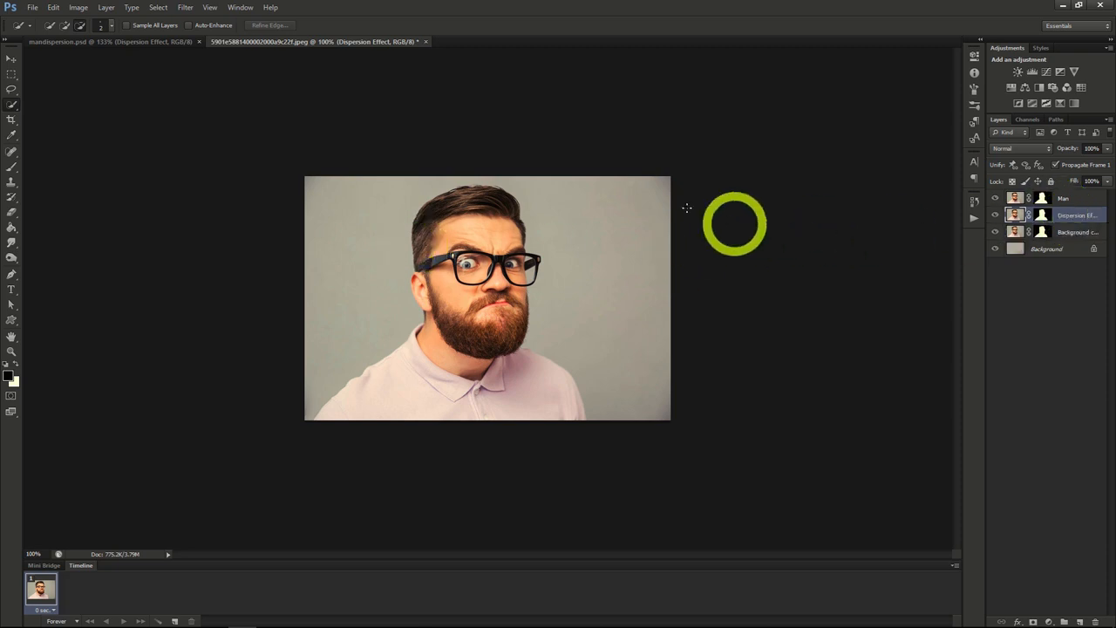
pyautogui.click(185, 8)
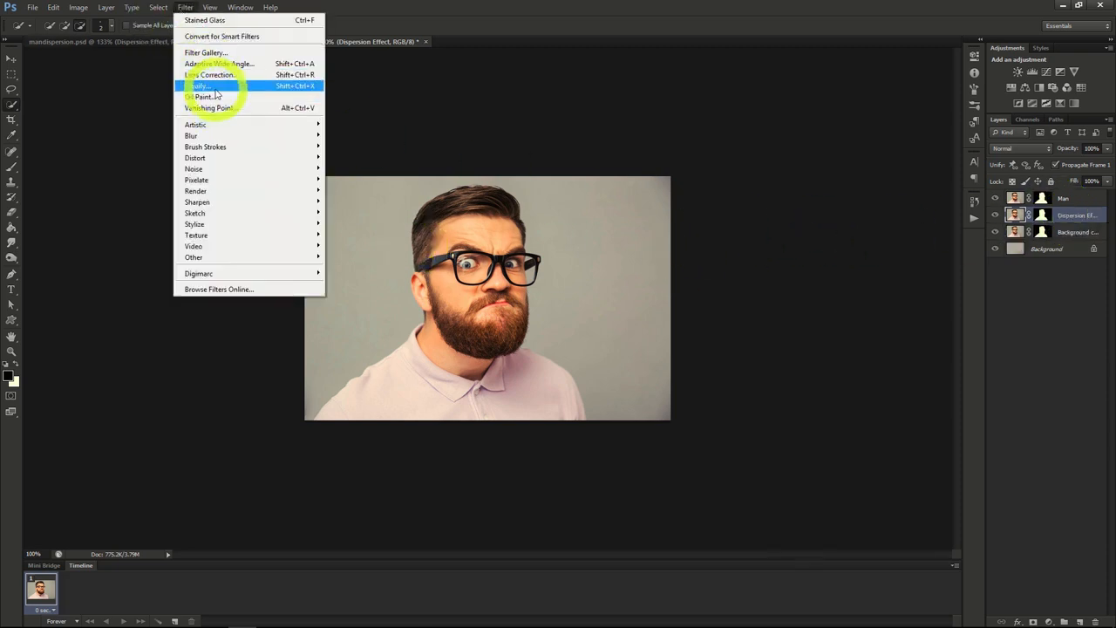
pyautogui.click(213, 87)
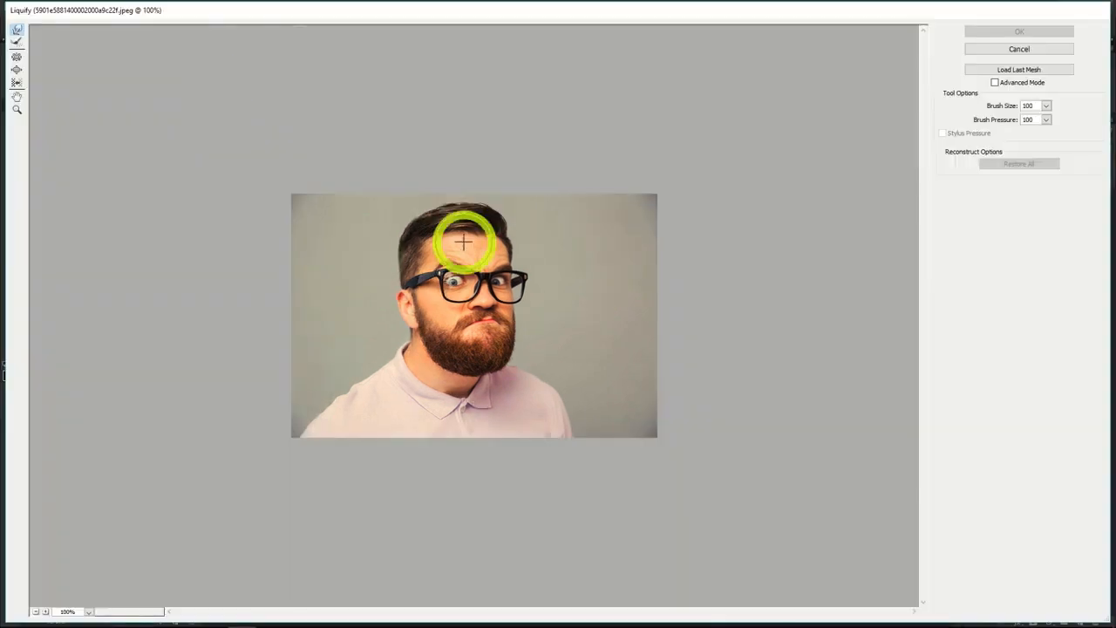
pyautogui.moveTo(463, 242)
pyautogui.mouseDown()
pyautogui.moveTo(474, 252)
pyautogui.moveTo(496, 212)
pyautogui.moveTo(559, 175)
pyautogui.mouseUp()
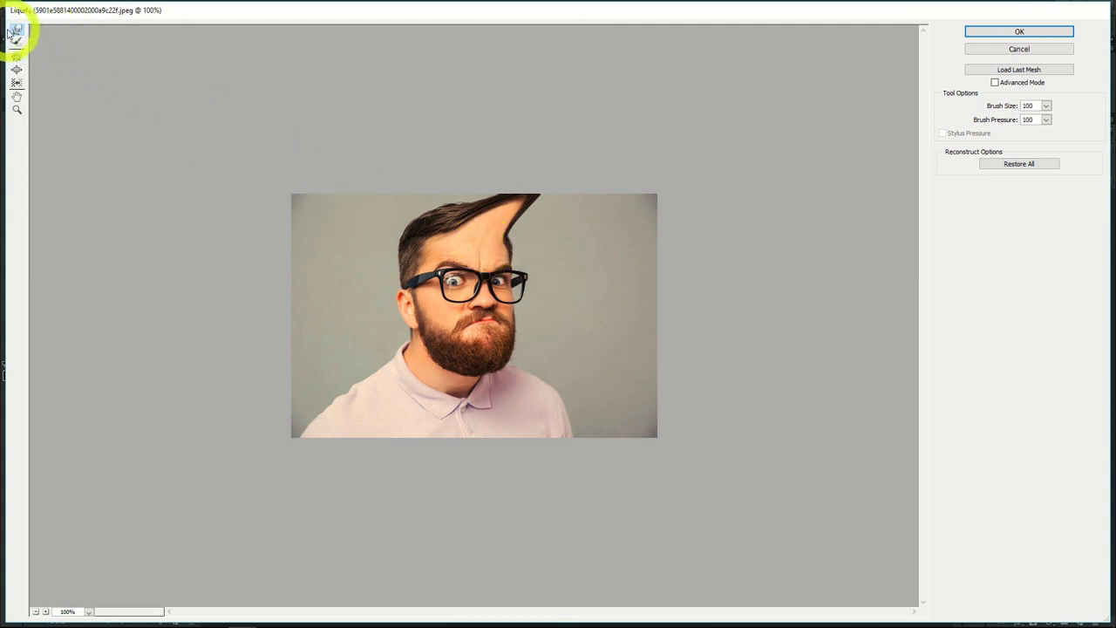
pyautogui.moveTo(498, 241)
pyautogui.mouseDown()
pyautogui.moveTo(603, 182)
pyautogui.moveTo(493, 245)
pyautogui.moveTo(651, 182)
pyautogui.mouseUp()
pyautogui.moveTo(491, 258); pyautogui.dragTo(674, 213)
pyautogui.moveTo(496, 270); pyautogui.dragTo(681, 221)
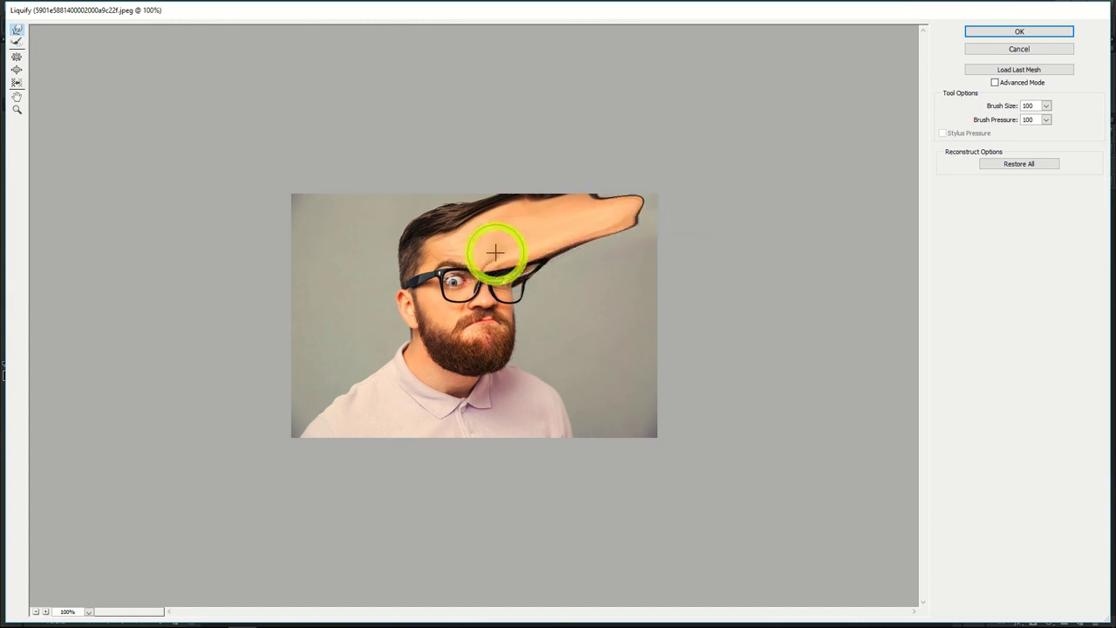
pyautogui.moveTo(497, 252); pyautogui.dragTo(651, 180)
pyautogui.moveTo(552, 233)
pyautogui.mouseDown()
pyautogui.moveTo(677, 203)
pyautogui.moveTo(530, 238)
pyautogui.moveTo(708, 228)
pyautogui.mouseUp()
pyautogui.moveTo(528, 256); pyautogui.dragTo(700, 261)
pyautogui.moveTo(564, 254); pyautogui.dragTo(704, 255)
pyautogui.moveTo(516, 273); pyautogui.dragTo(705, 290)
pyautogui.moveTo(547, 281); pyautogui.dragTo(708, 299)
pyautogui.moveTo(593, 275); pyautogui.dragTo(677, 276)
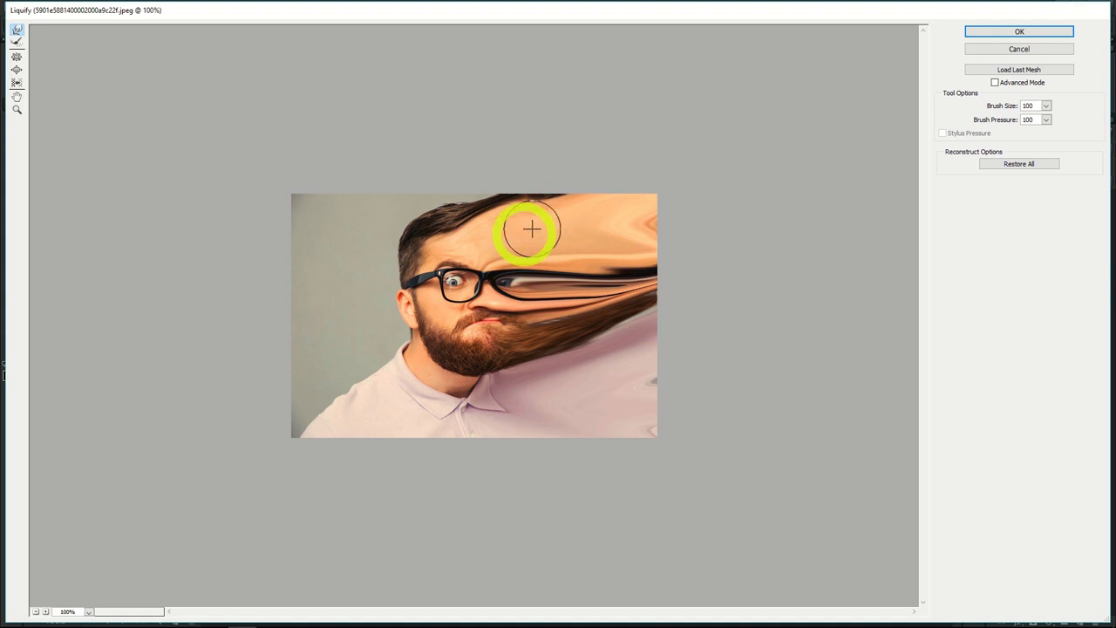
pyautogui.click(1012, 33)
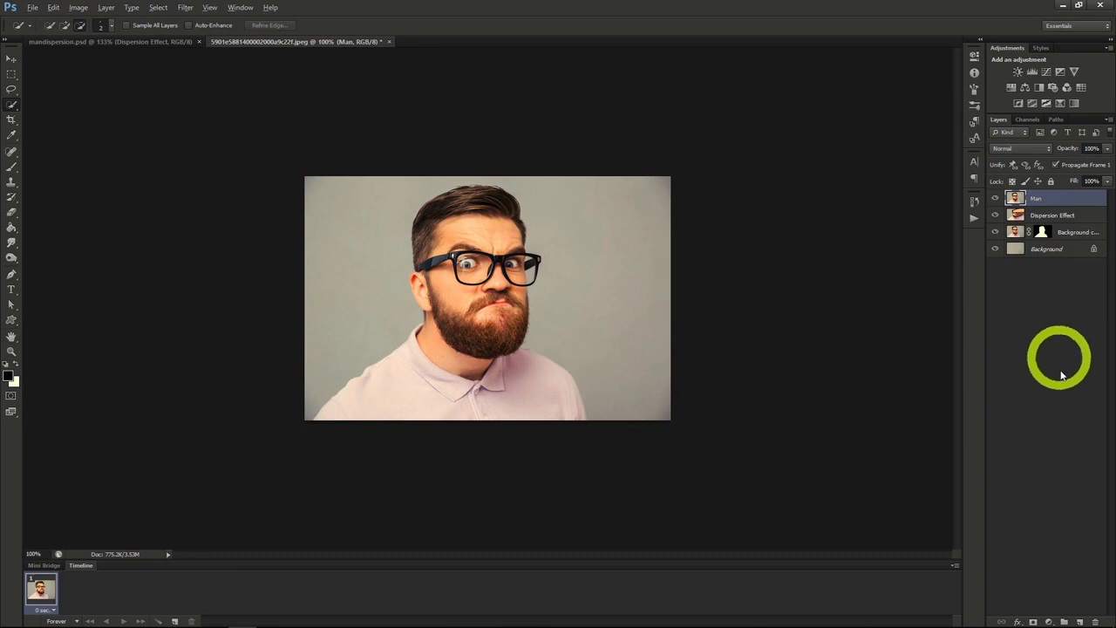
# - Add a black layer mask to the Dispersion Effect layer, hide the Background copy layer and select the Man layer
pyautogui.click(1041, 218)
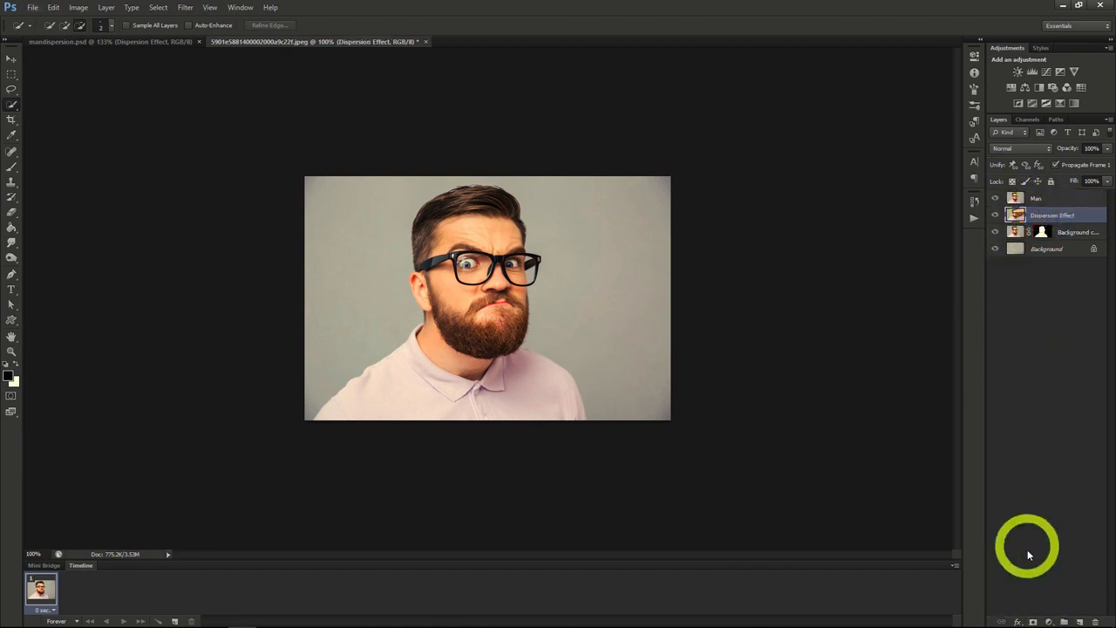
pyautogui.keyDown('alt'); pyautogui.click(1033, 622); pyautogui.keyUp('alt')
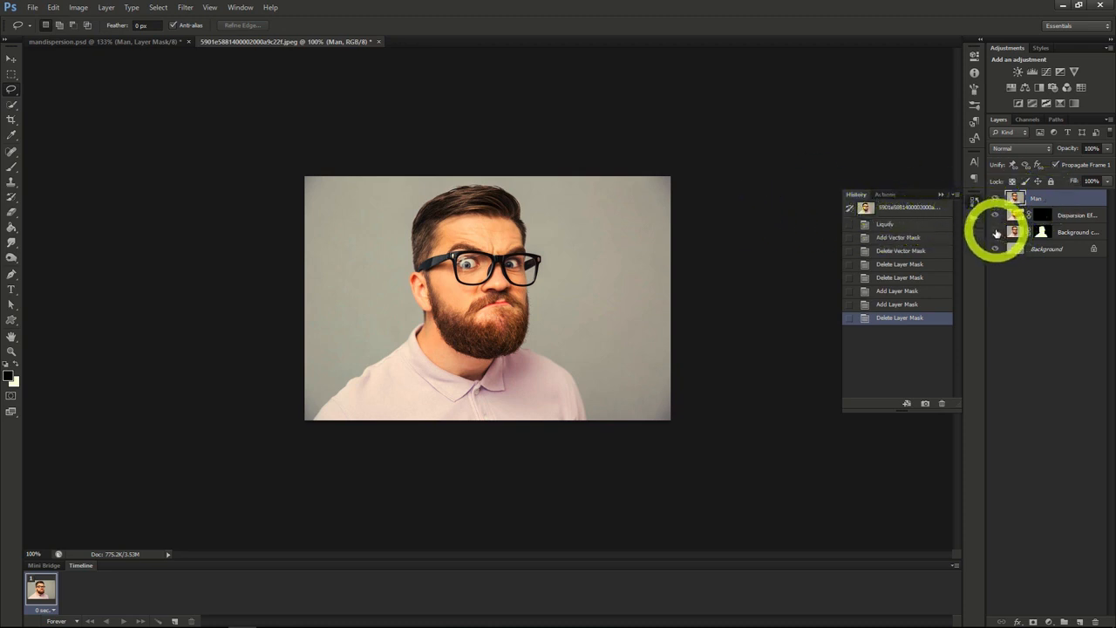
pyautogui.click(997, 233)
pyautogui.click(1037, 200)
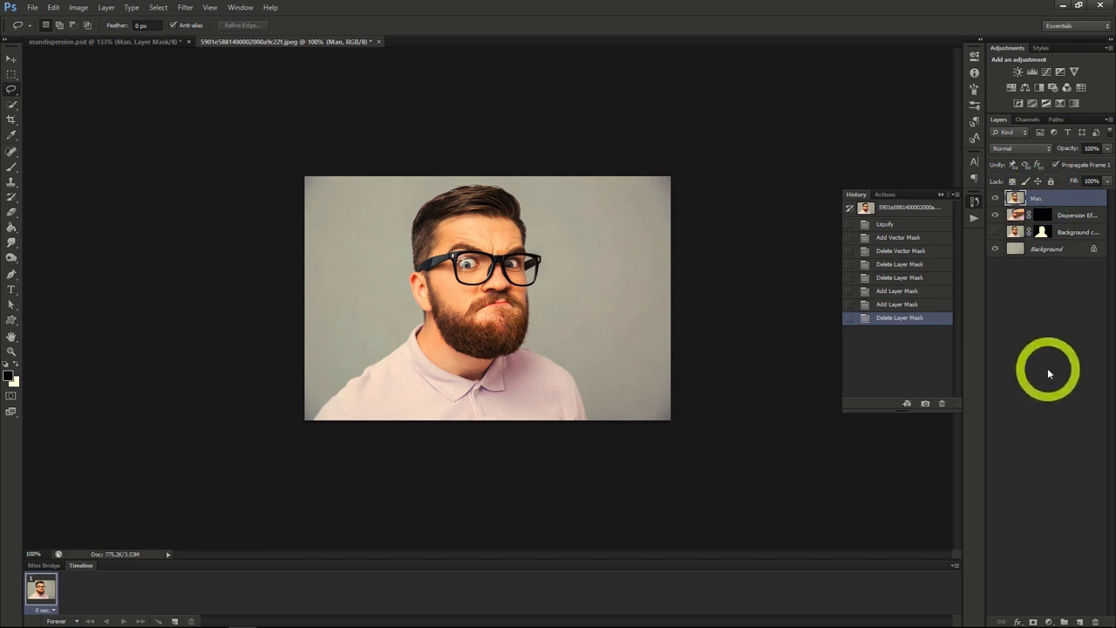
# - Add a white layer mask to the Man layer and make that mask active
pyautogui.click(1032, 621)
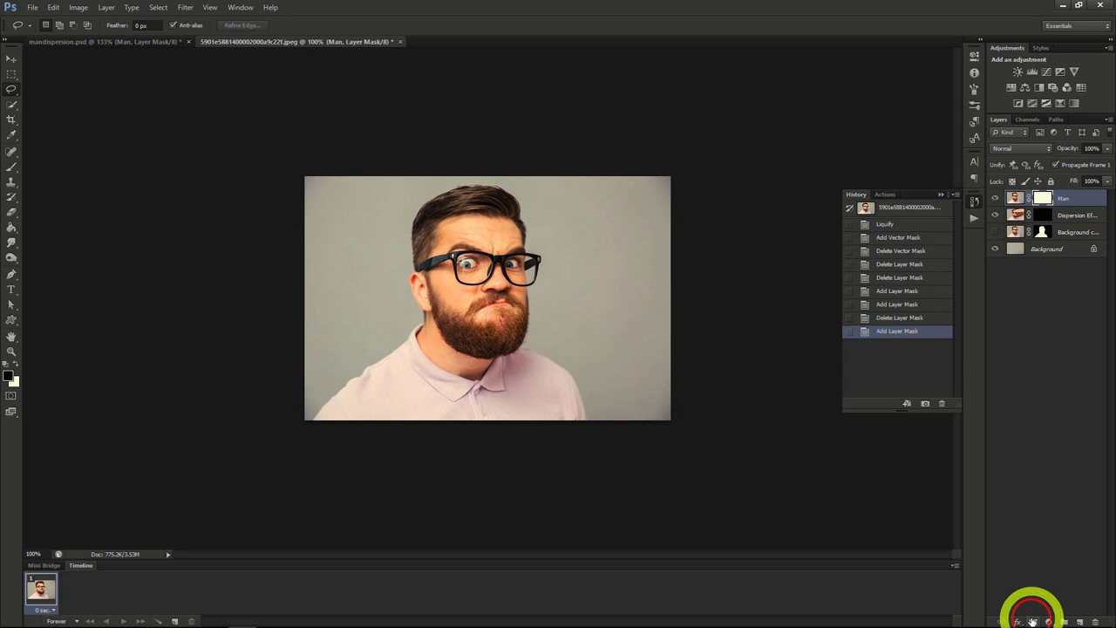
pyautogui.click(1043, 215)
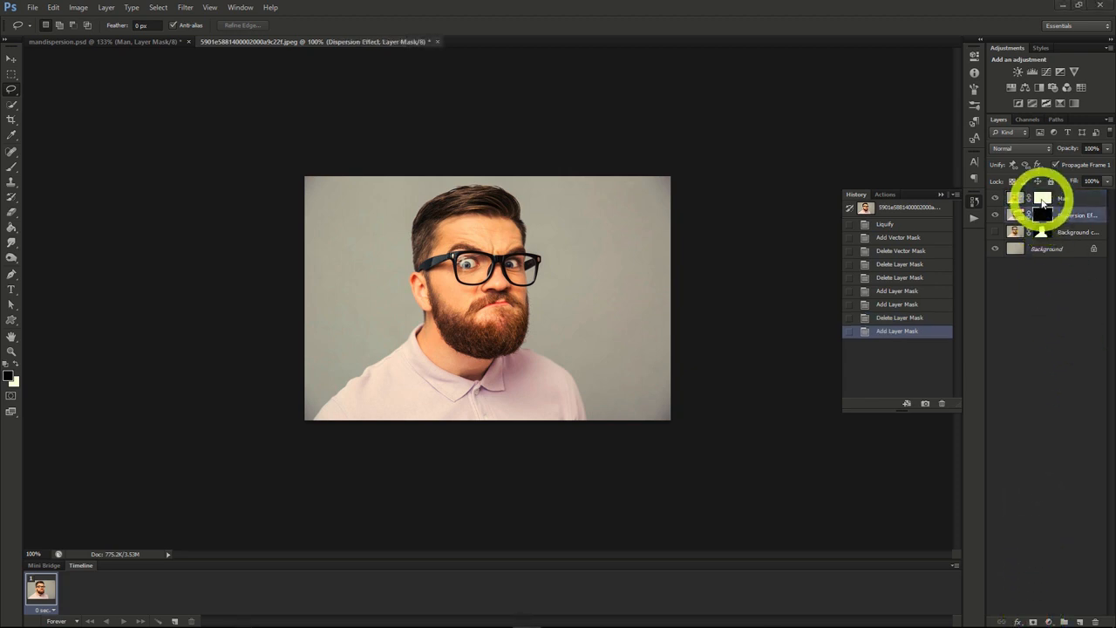
pyautogui.click(1043, 200)
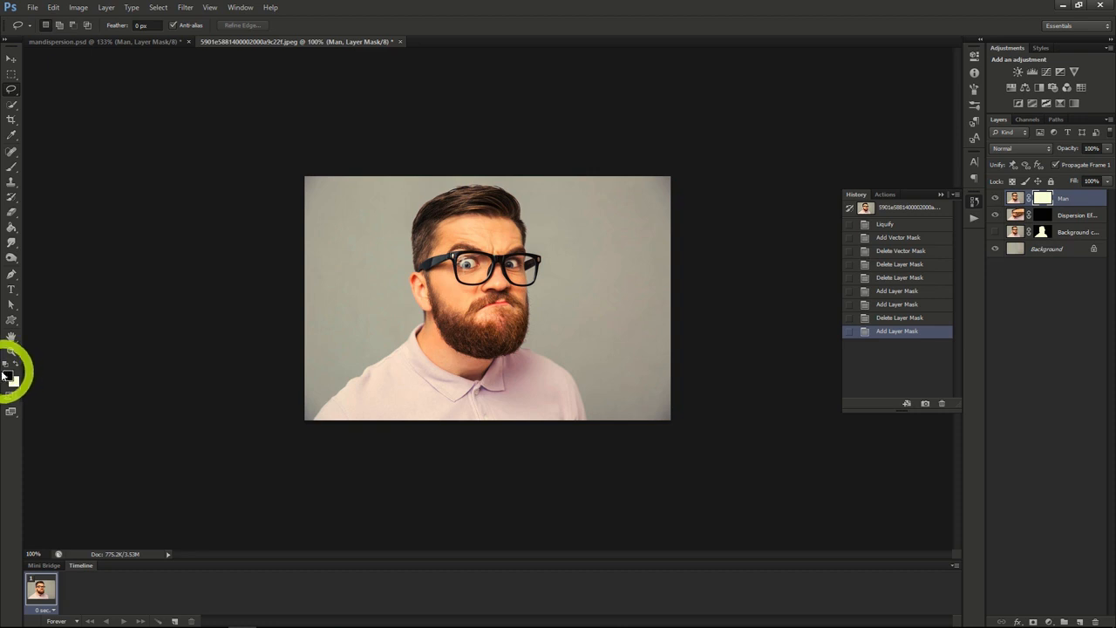
# - Set up the Brush tool with a 2500 px scattered-particle tip and reduce its size to 400 px
pyautogui.click(11, 167)
pyautogui.click(52, 24)
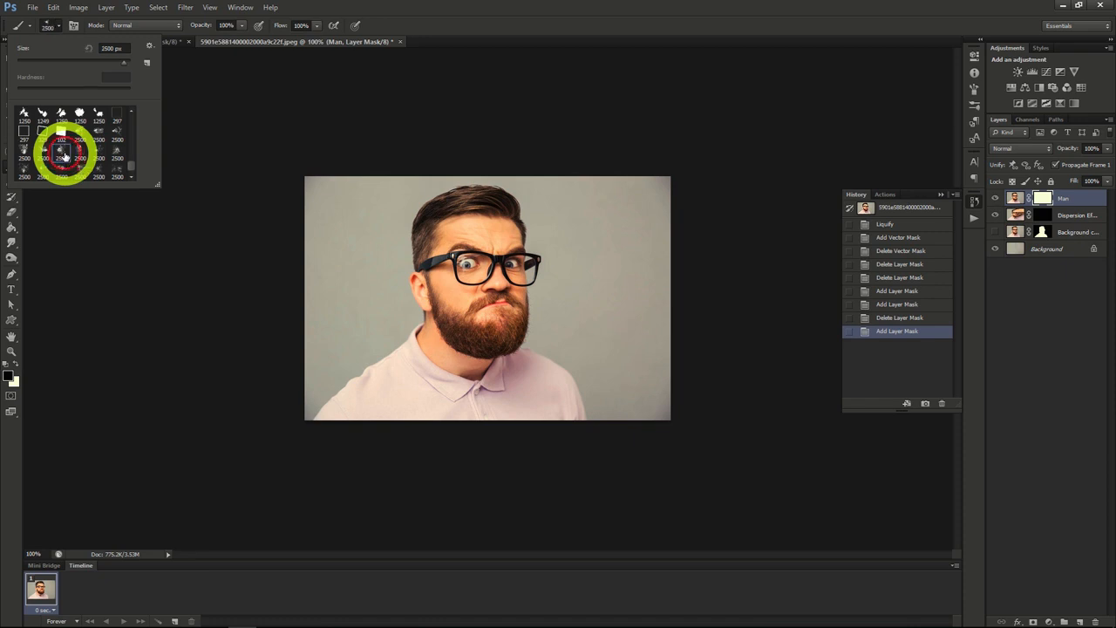
pyautogui.click(58, 26)
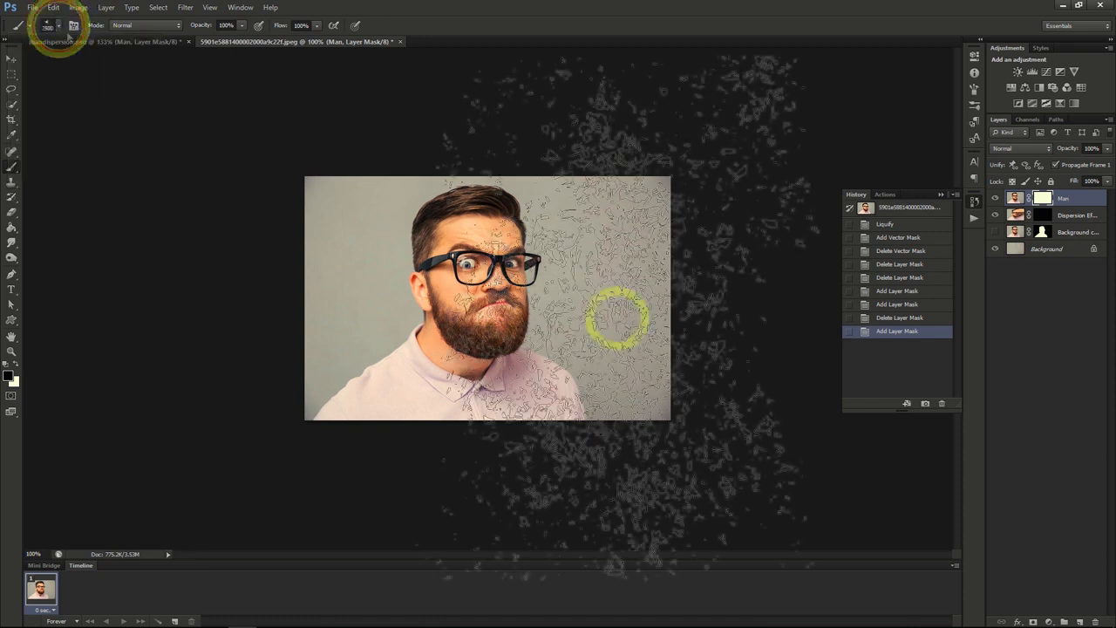
pyautogui.press('[')
pyautogui.press('[')
pyautogui.press('[')
pyautogui.press('[')
pyautogui.press('[')
pyautogui.press('[')
pyautogui.press('[')
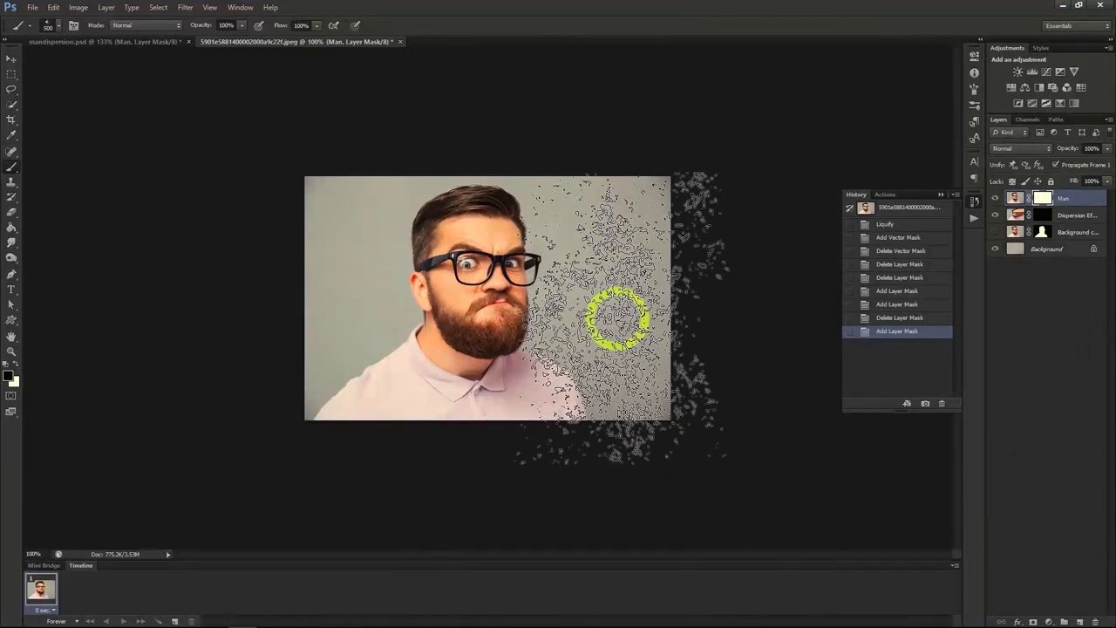
pyautogui.press('[')
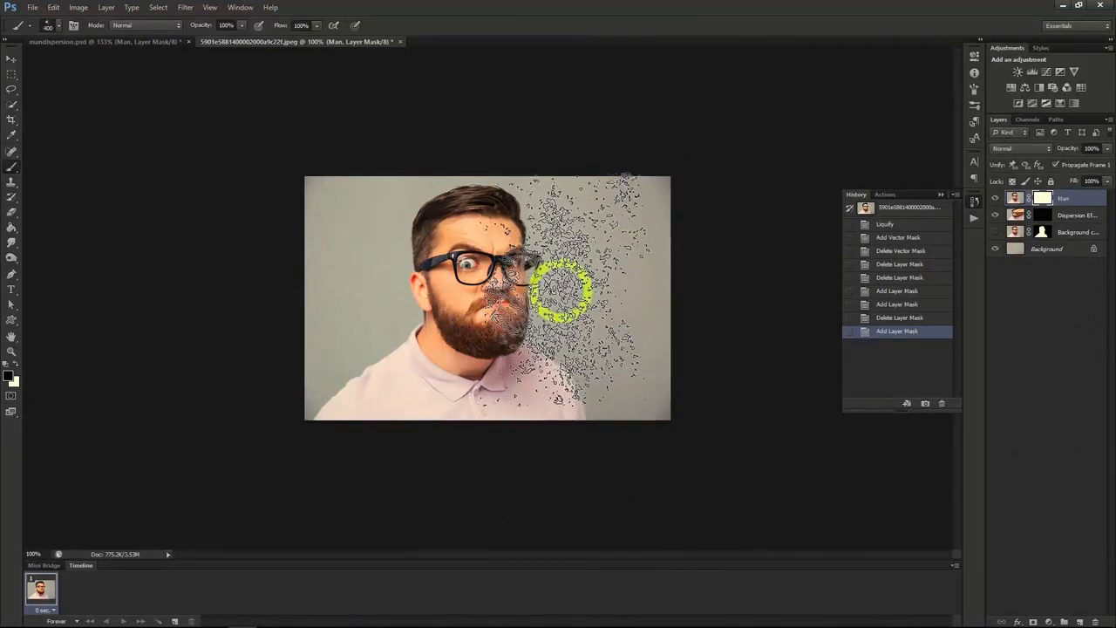
# - Paint black particles on the Man layer mask to break up the hair, face, beard and shoulder edge facing the dispersion side
pyautogui.click(566, 279)
pyautogui.click(569, 201)
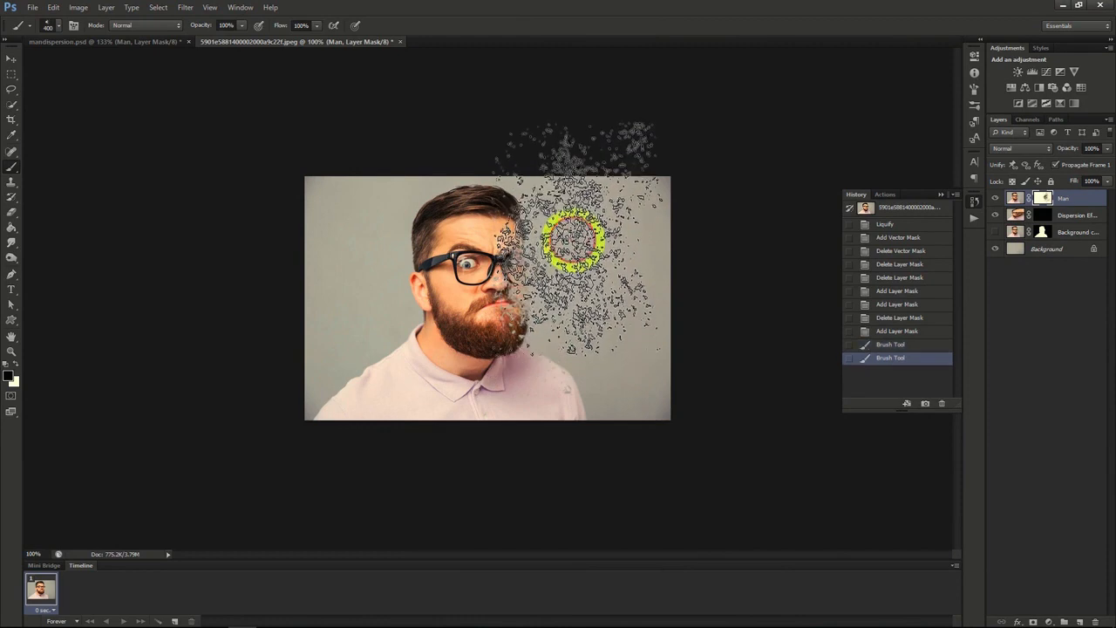
pyautogui.click(549, 183)
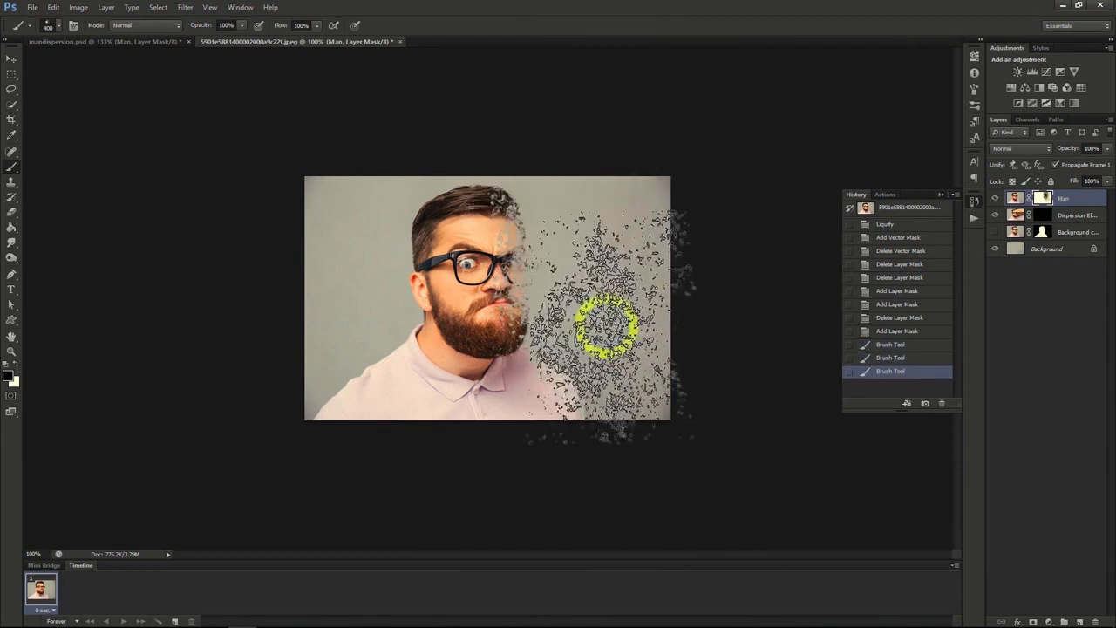
pyautogui.click(606, 321)
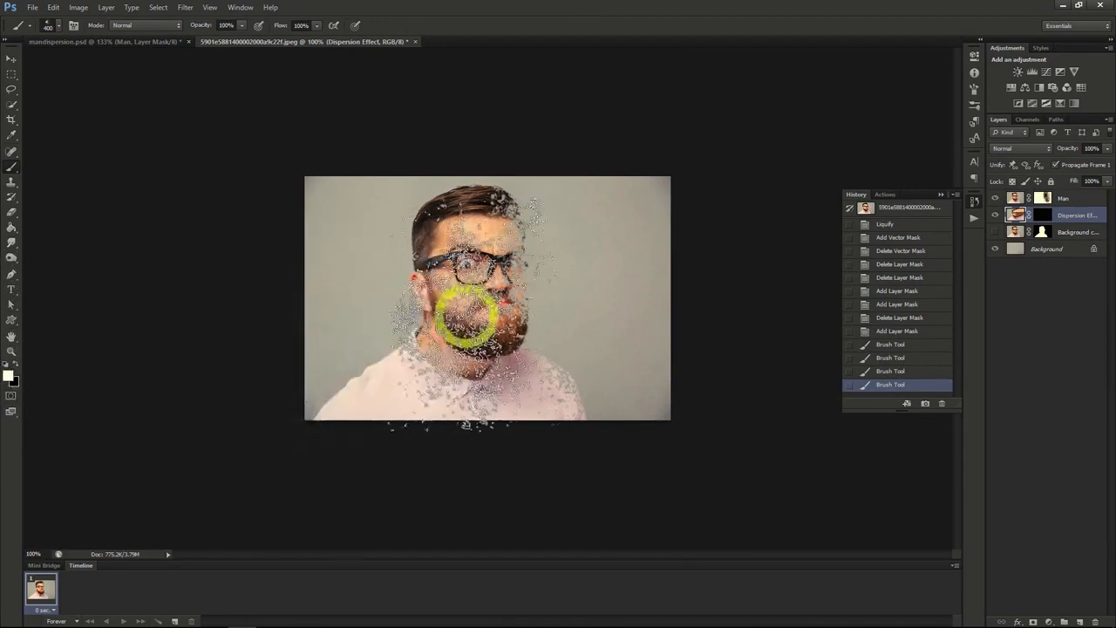
# - Choose a different 2500 px particle brush tip for the Dispersion Effect layer
pyautogui.click(53, 25)
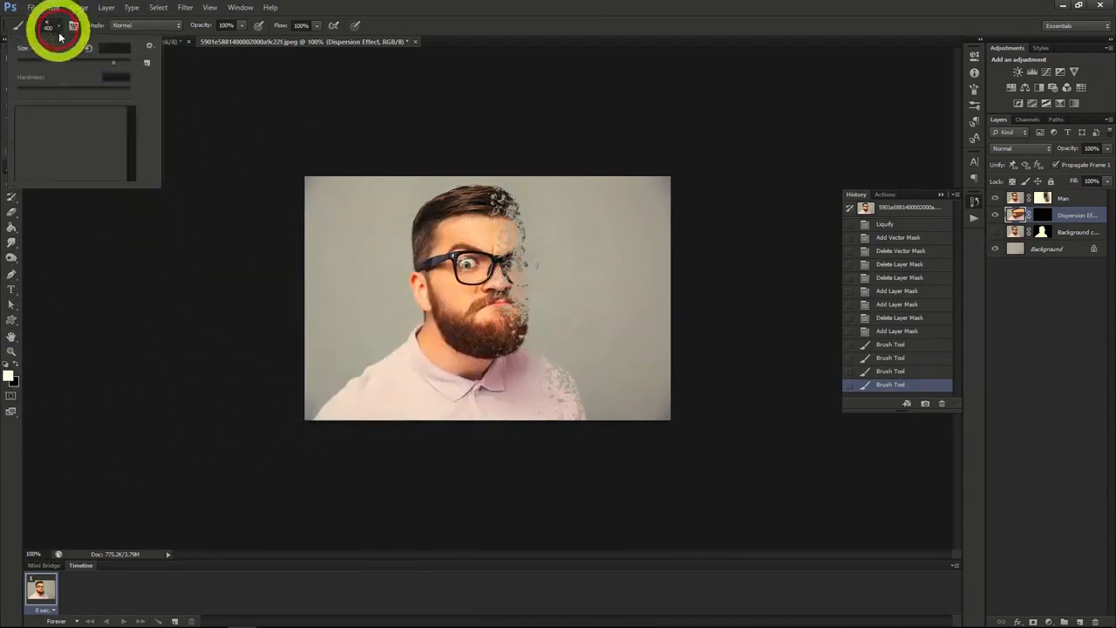
pyautogui.click(85, 152)
pyautogui.click(52, 30)
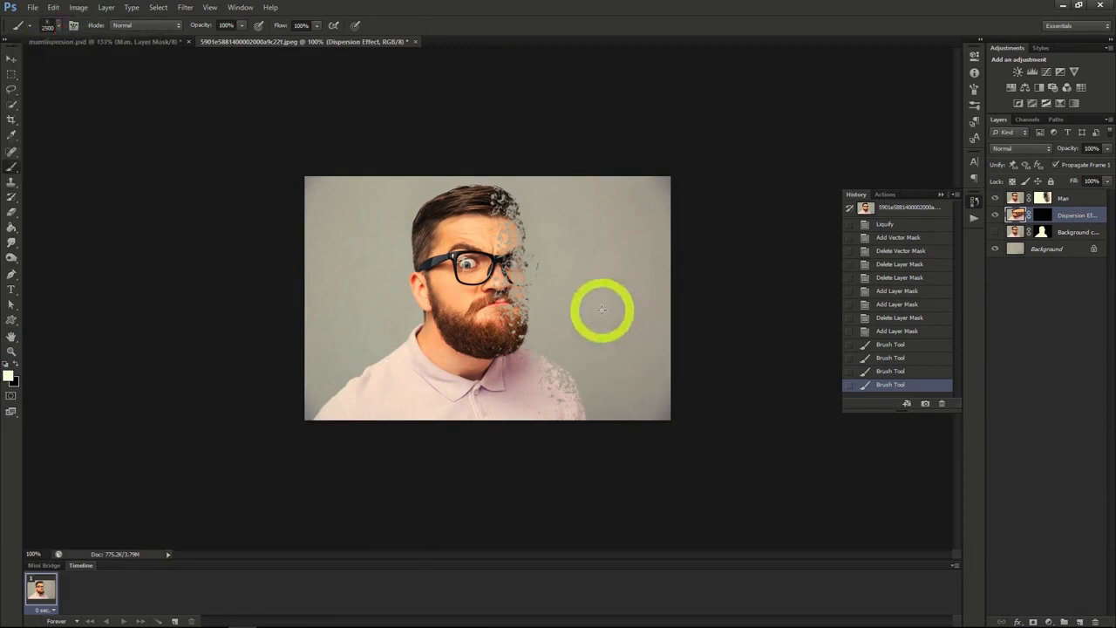
pyautogui.click(581, 288)
pyautogui.hotkey('ctrl', 'alt', 'z')
pyautogui.hotkey('ctrl', 'alt', 'z')
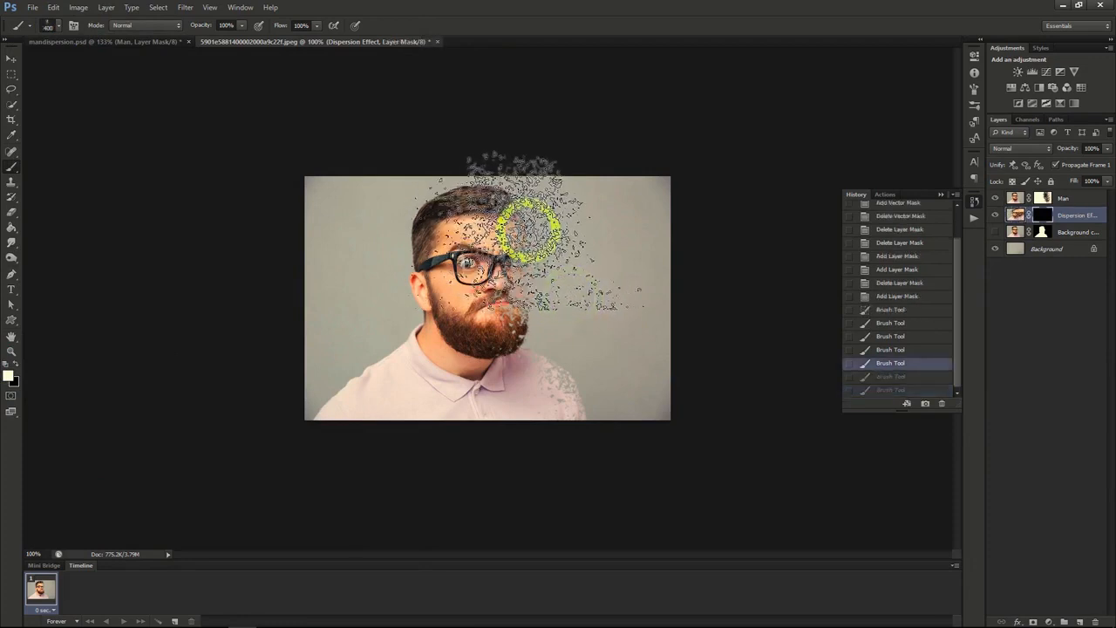
# - Paint white particles at 400 px on the Dispersion Effect layer mask, from the face and shoulder out toward the image edge
pyautogui.click(526, 229)
pyautogui.moveTo(542, 301); pyautogui.dragTo(553, 393)
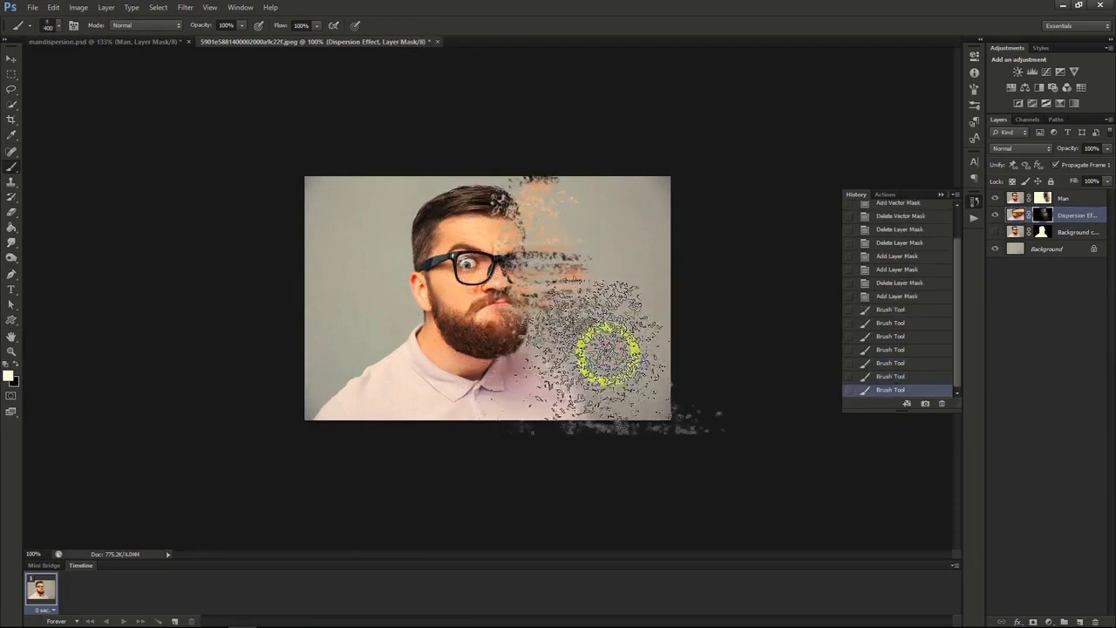
pyautogui.moveTo(611, 349)
pyautogui.mouseDown()
pyautogui.moveTo(641, 308)
pyautogui.moveTo(644, 377)
pyautogui.moveTo(660, 336)
pyautogui.mouseUp()
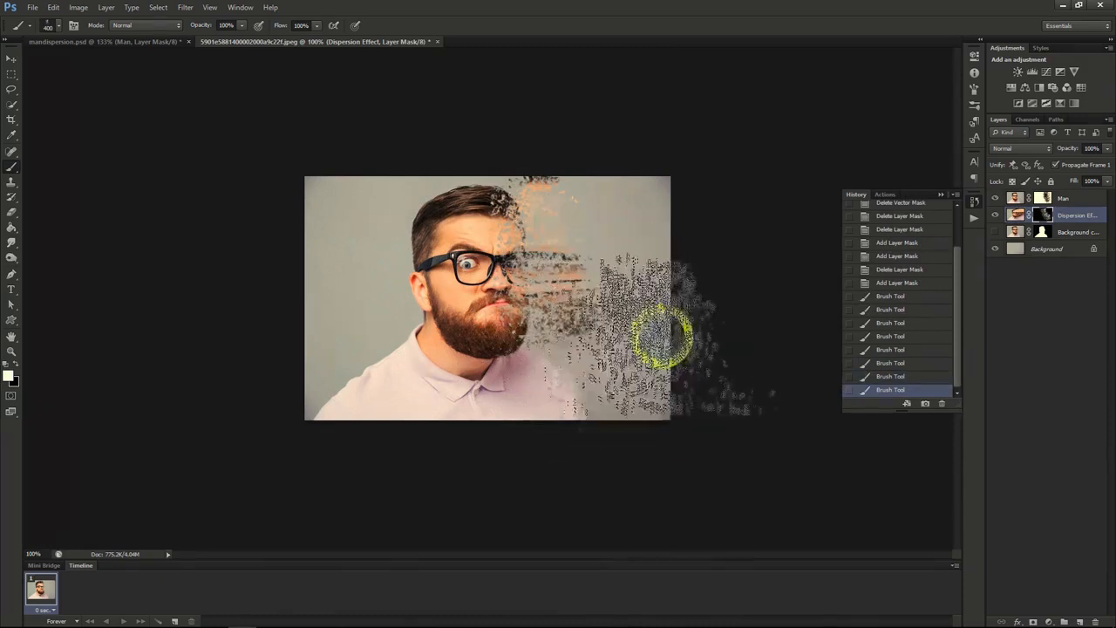
pyautogui.moveTo(645, 219); pyautogui.dragTo(576, 222)
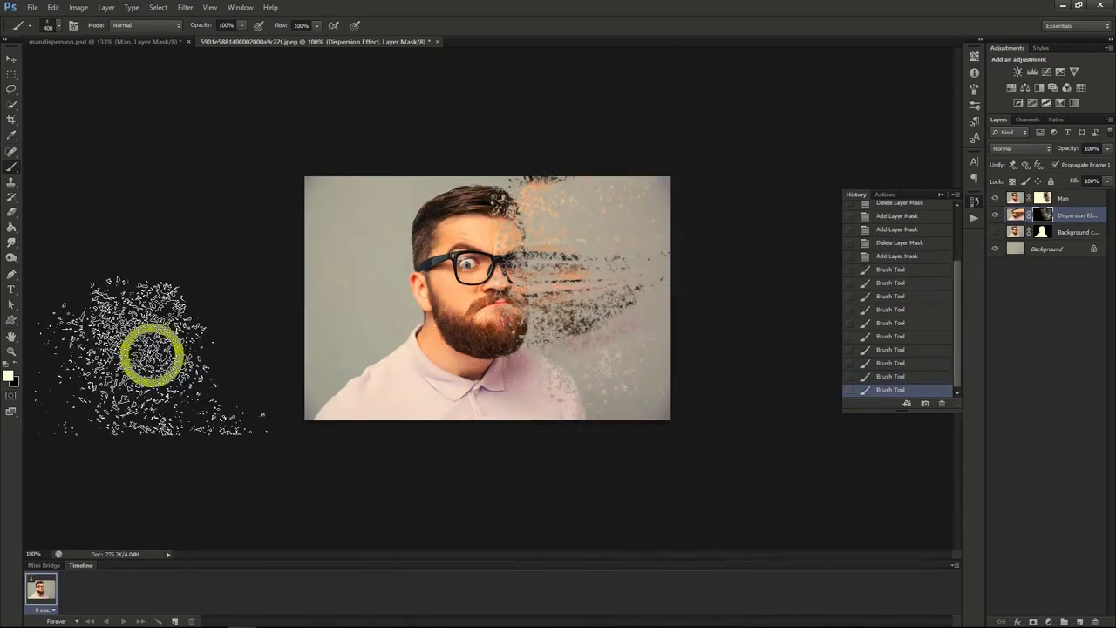